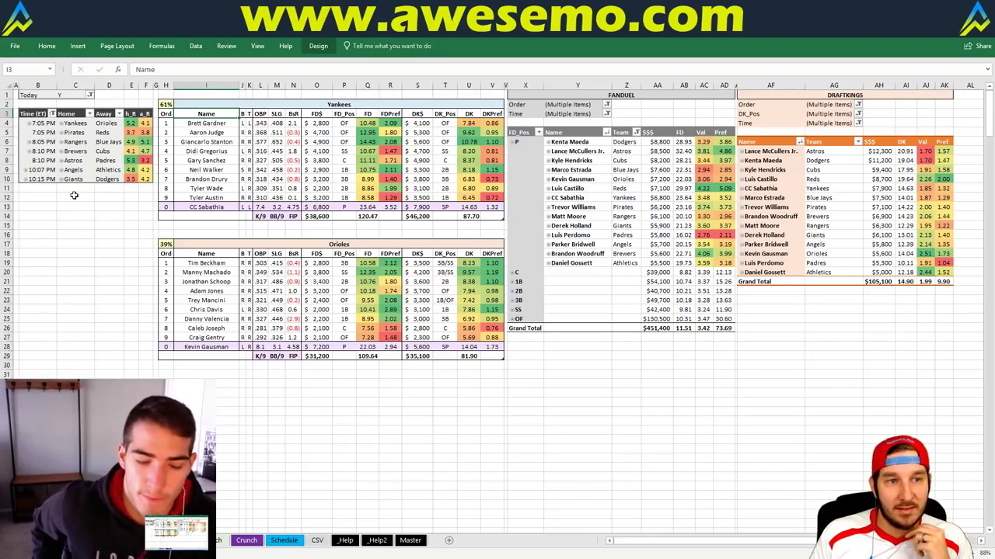
click(74, 196)
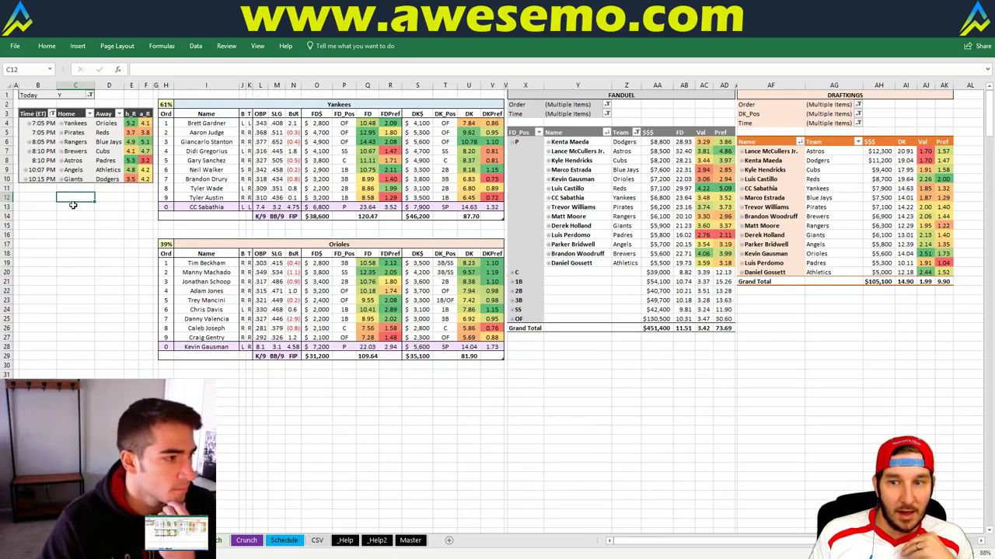
click(77, 207)
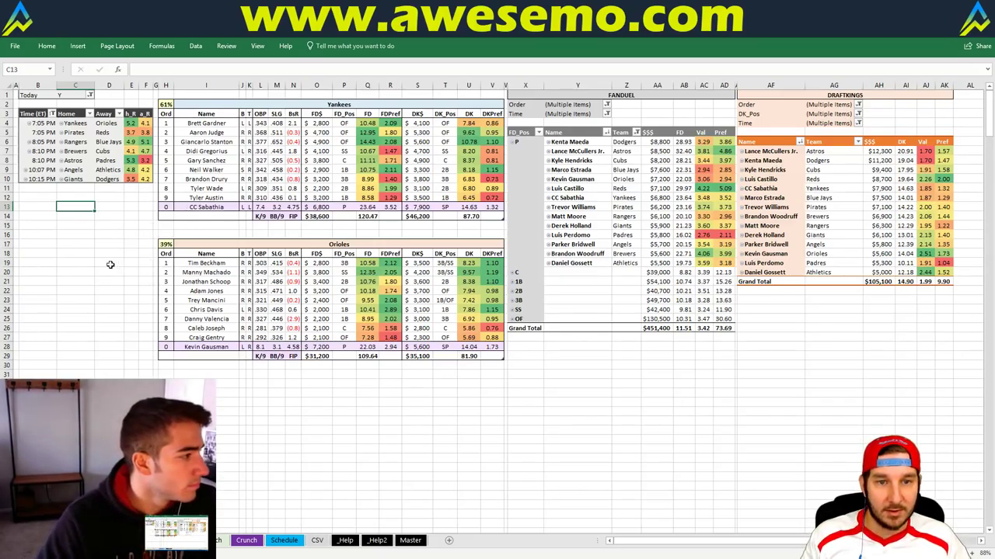
click(109, 206)
click(115, 196)
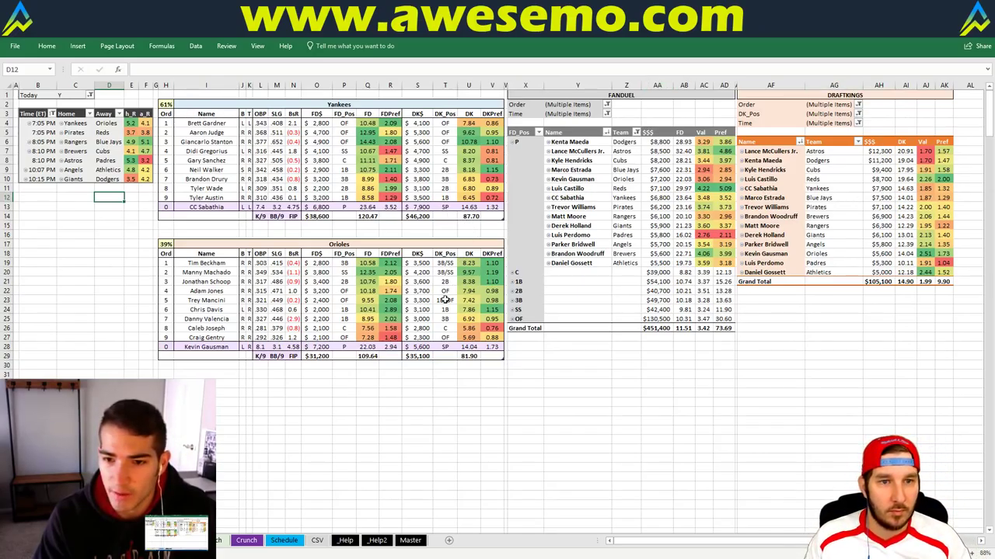
click(595, 394)
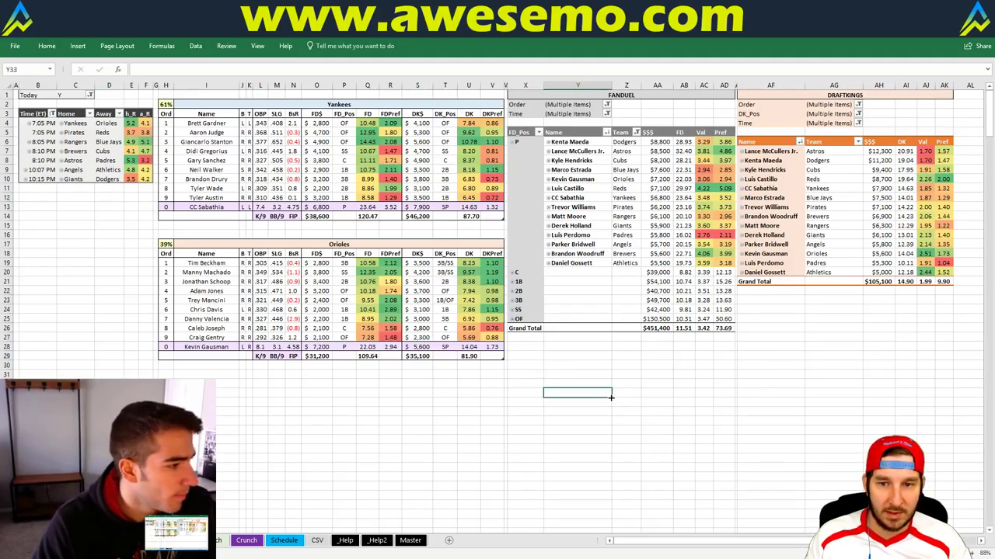
click(584, 356)
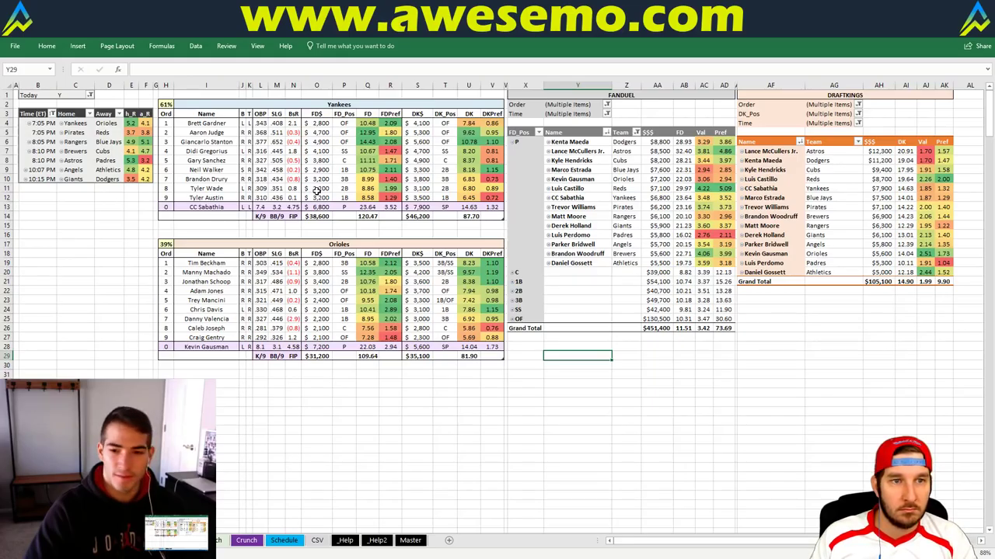
click(119, 206)
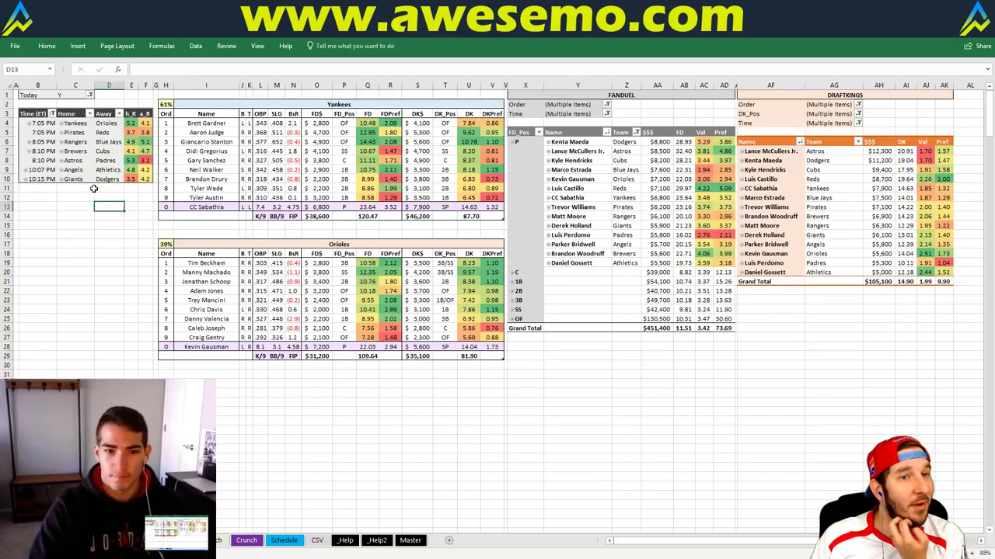
Step: Change the team heading of the upper lineup table to Pirates to load that matchup
click(348, 104)
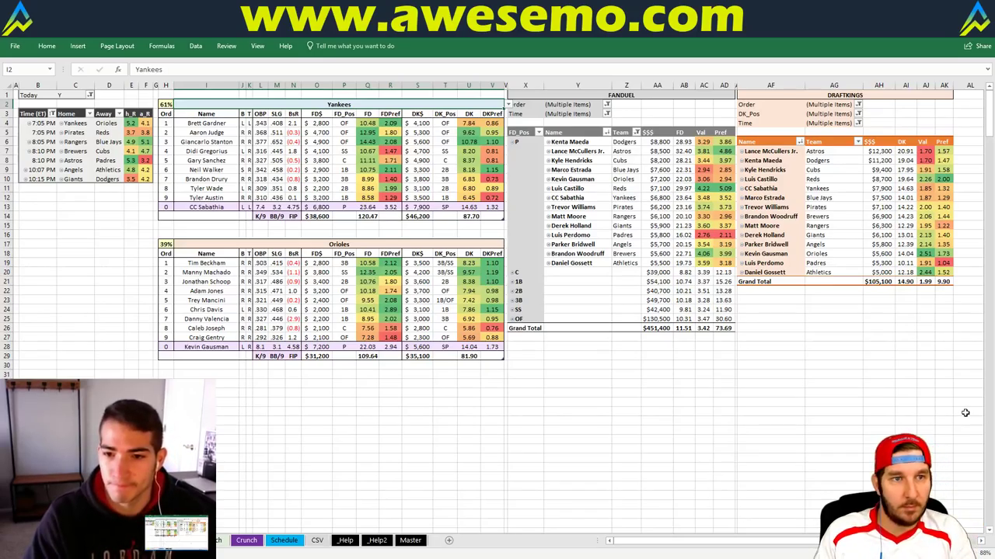
text(P)
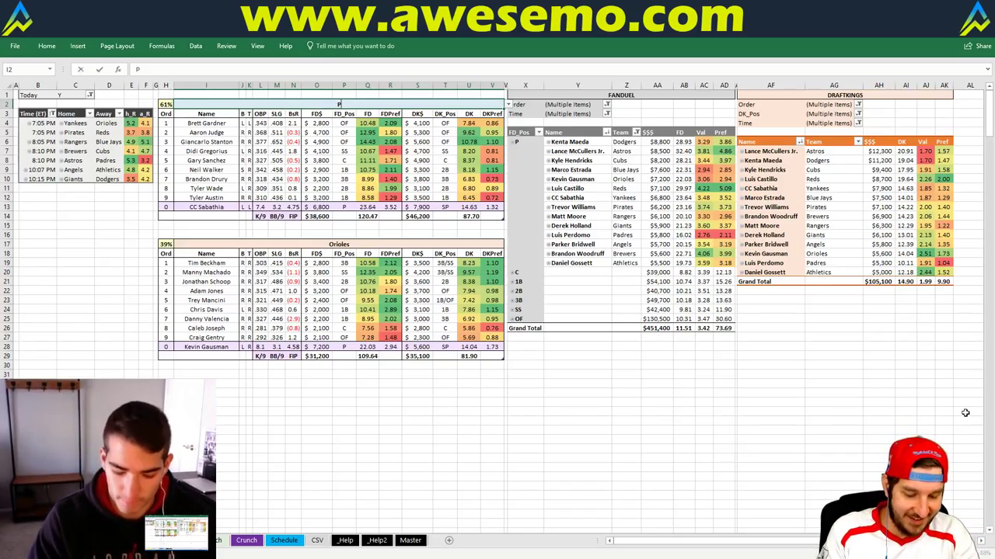
text(irates)
key(Return)
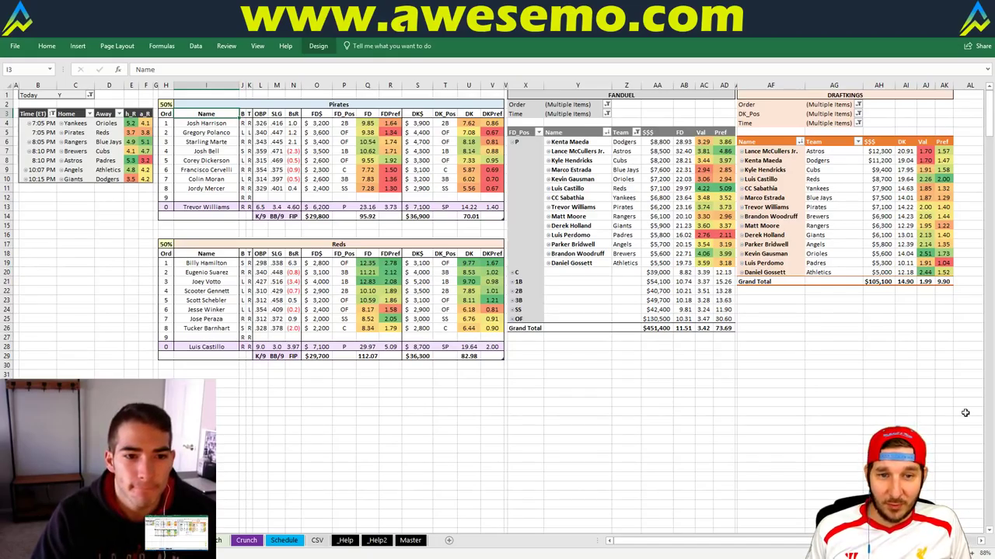
Step: Collapse the P group and expand the 1B group in the FanDuel pivot table to review the first basemen
double_click(516, 145)
double_click(516, 160)
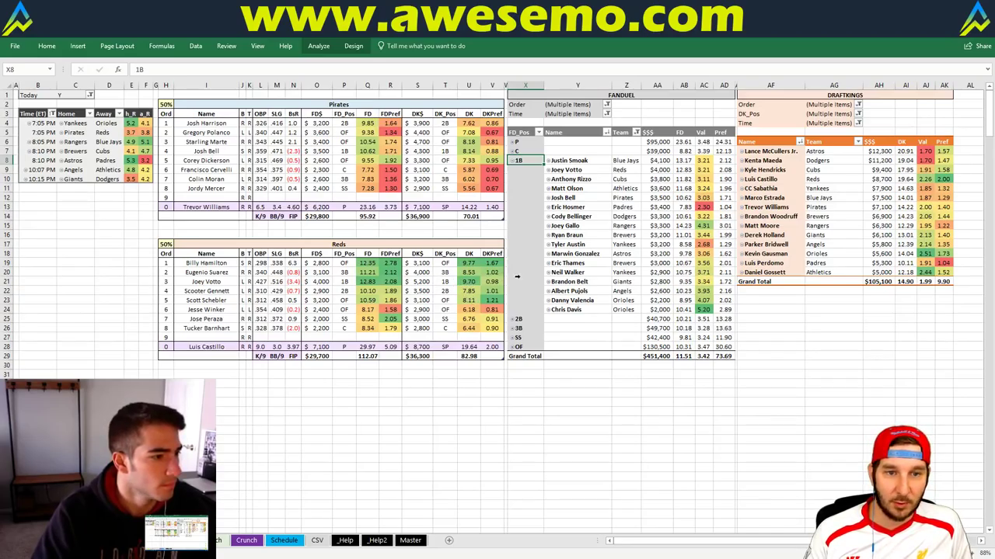
click(571, 372)
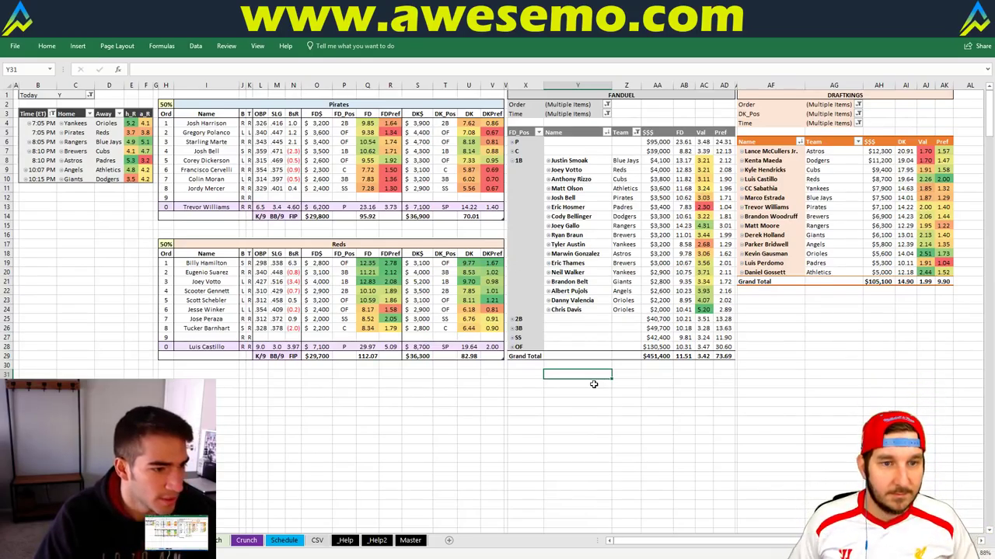
mouse_move(644, 286)
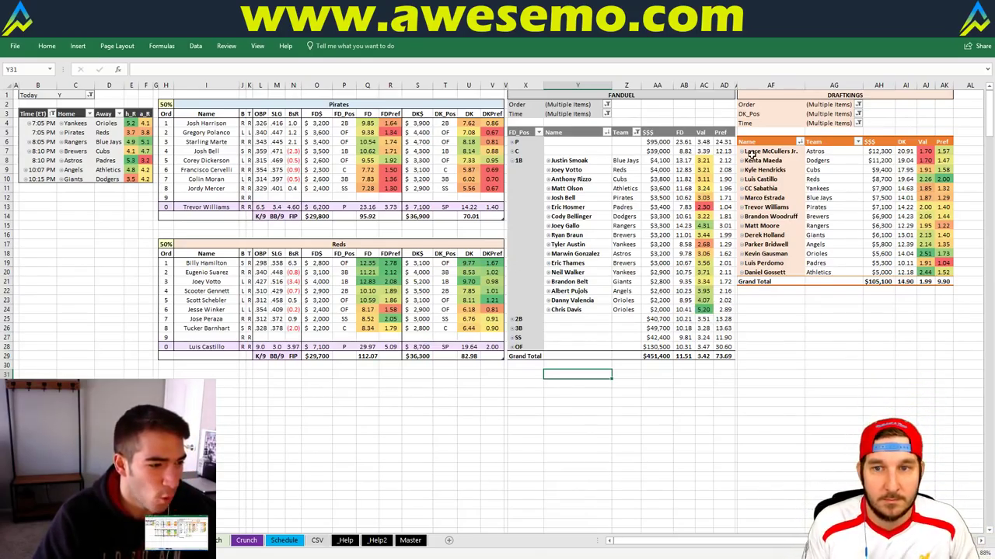
Step: Collapse the 1B group and expand the P group again in the FanDuel pivot table
click(512, 161)
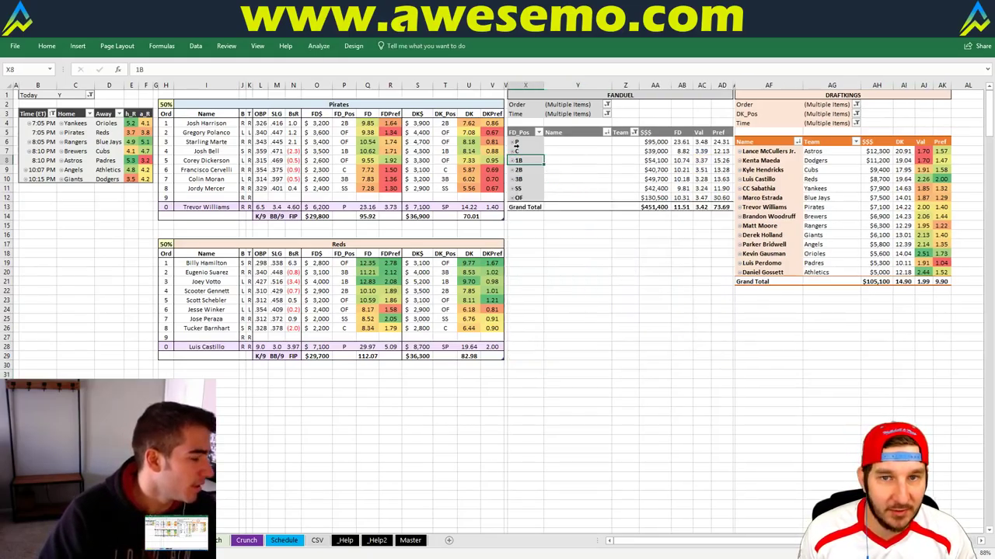
click(513, 143)
click(781, 373)
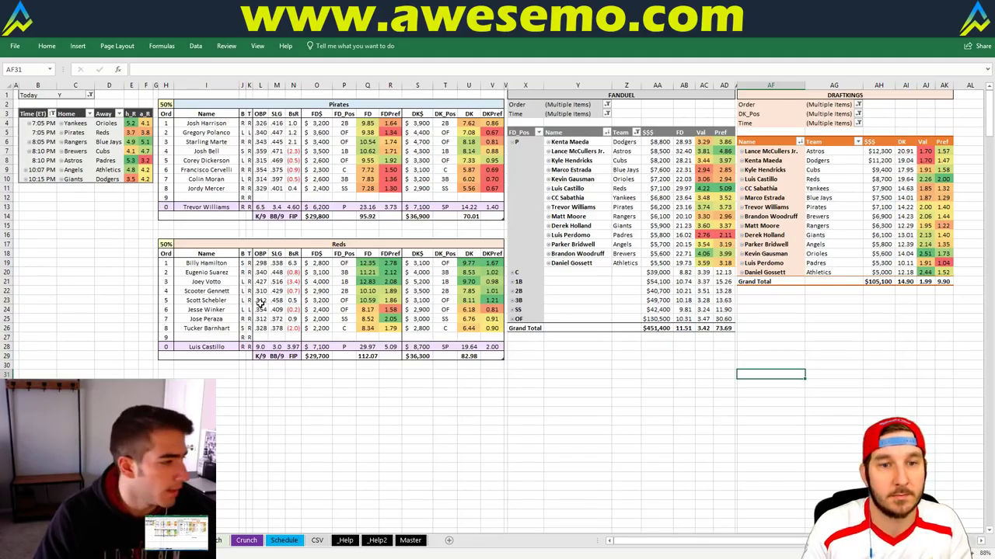
click(136, 303)
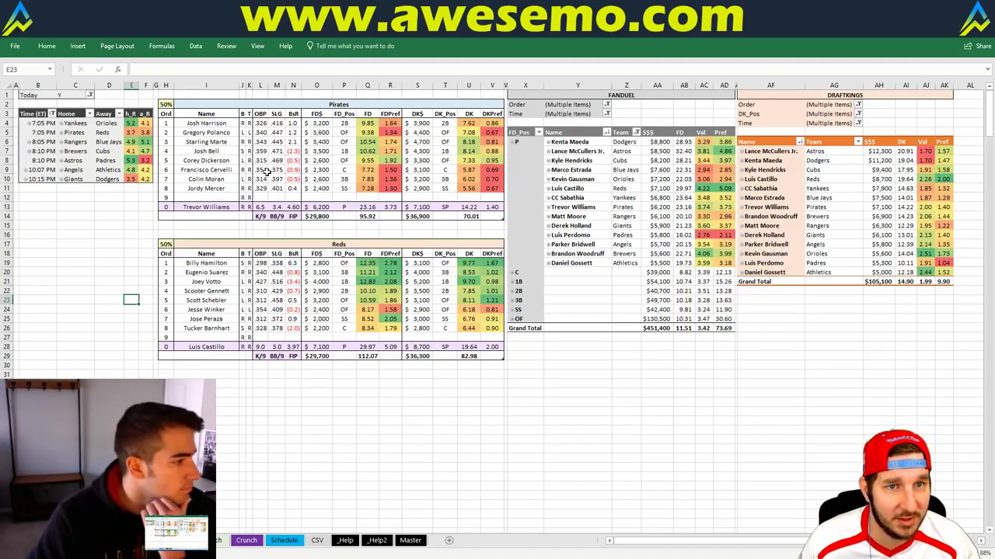
Step: Change the team heading of the upper lineup table to Rangers to load that matchup
click(321, 104)
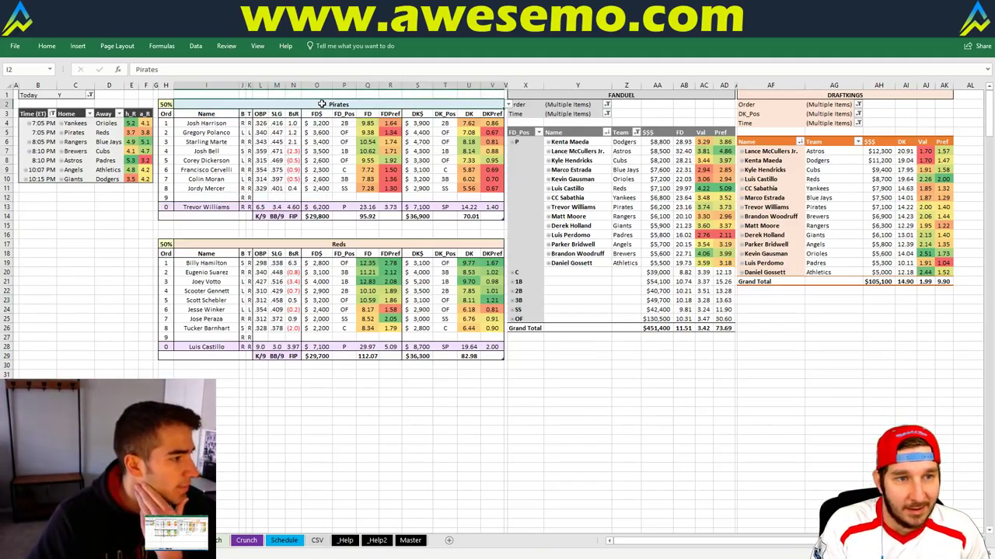
text(Rangers)
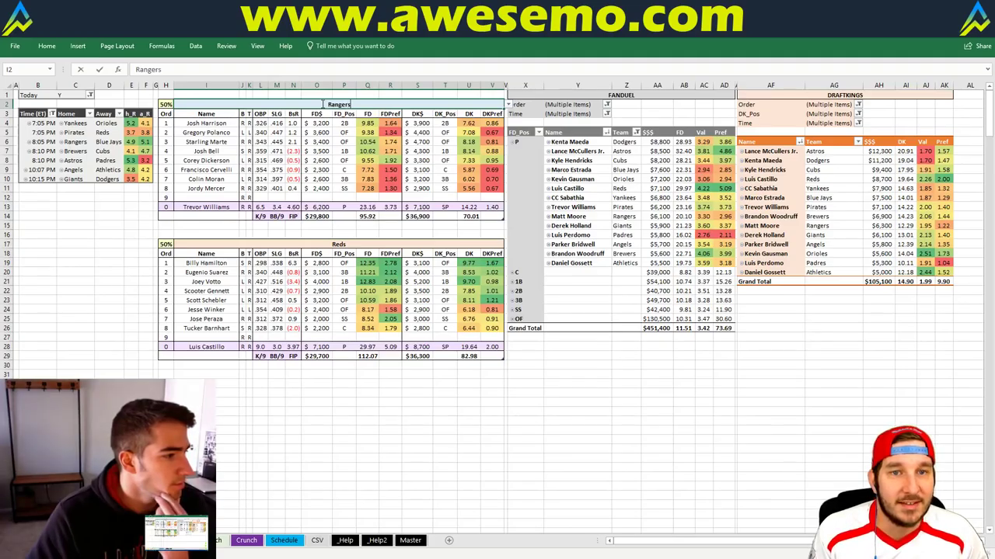
key(Return)
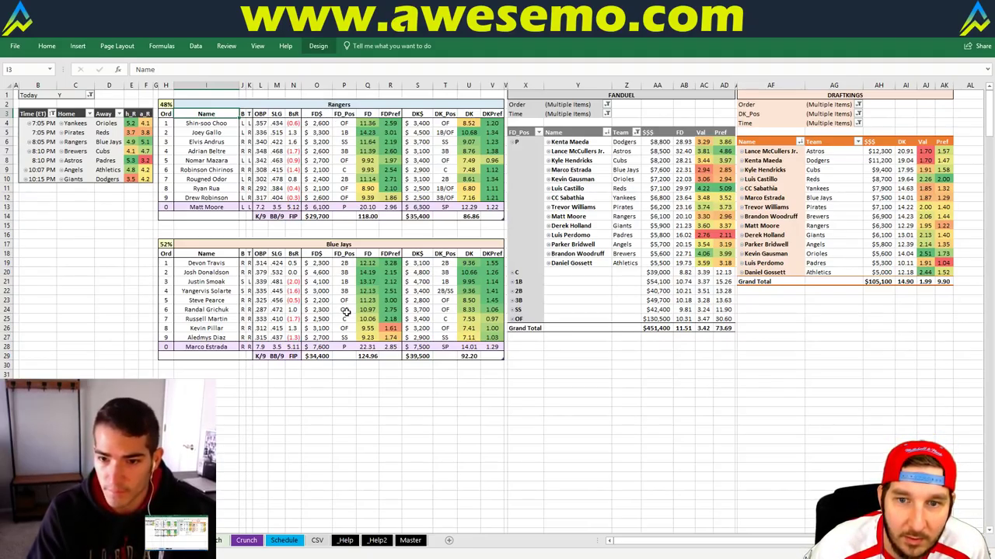
Step: On the preceding player projections sheet, exclude 0 from the pivot table's Order filter and select Joey Gallo's FD value
key(ctrl+Page_Up)
scroll(813, 223, up, 20)
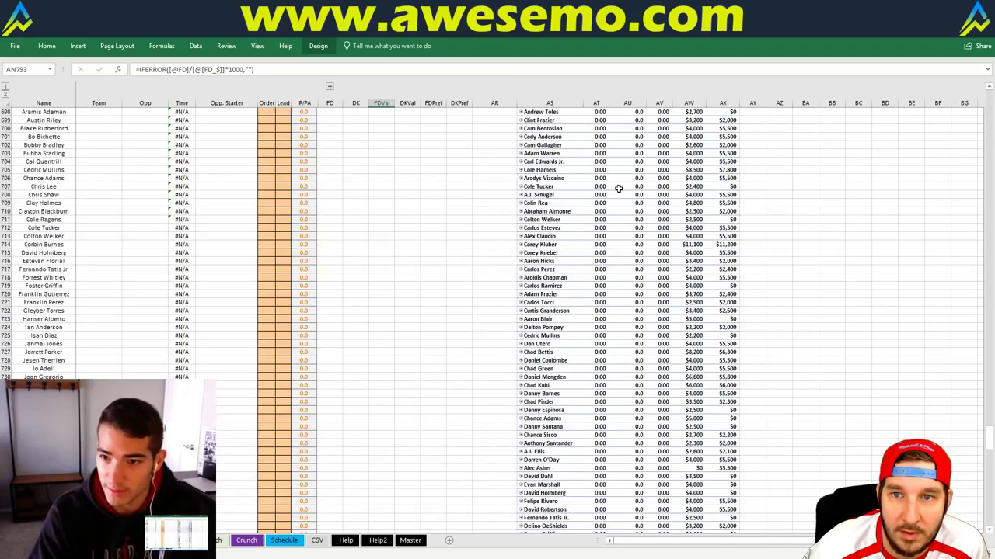
scroll(814, 223, up, 20)
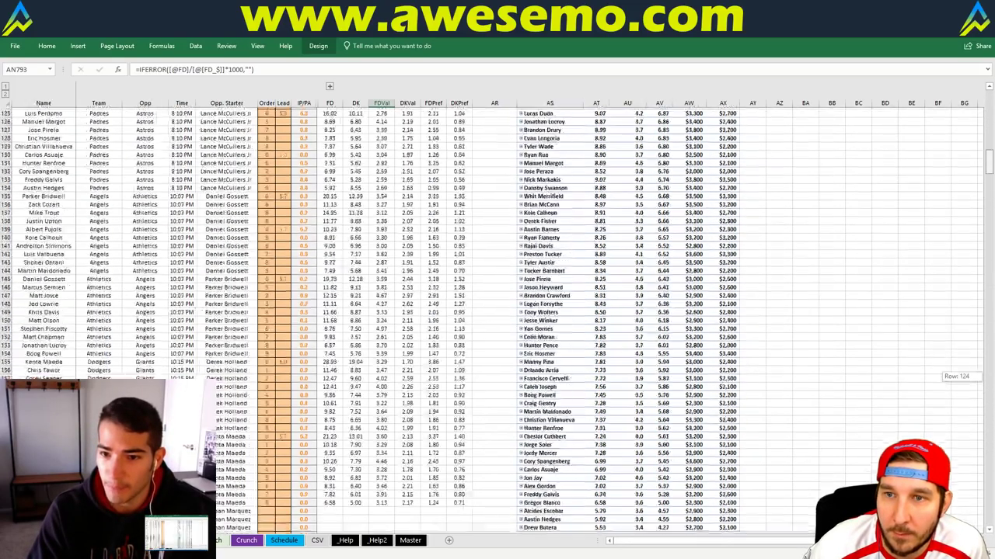
click(604, 112)
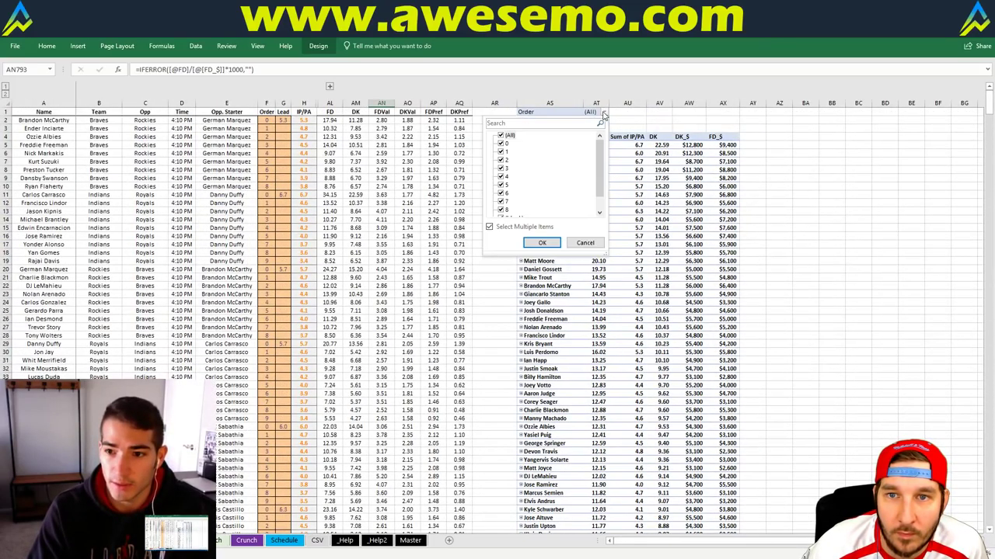
click(501, 144)
click(542, 242)
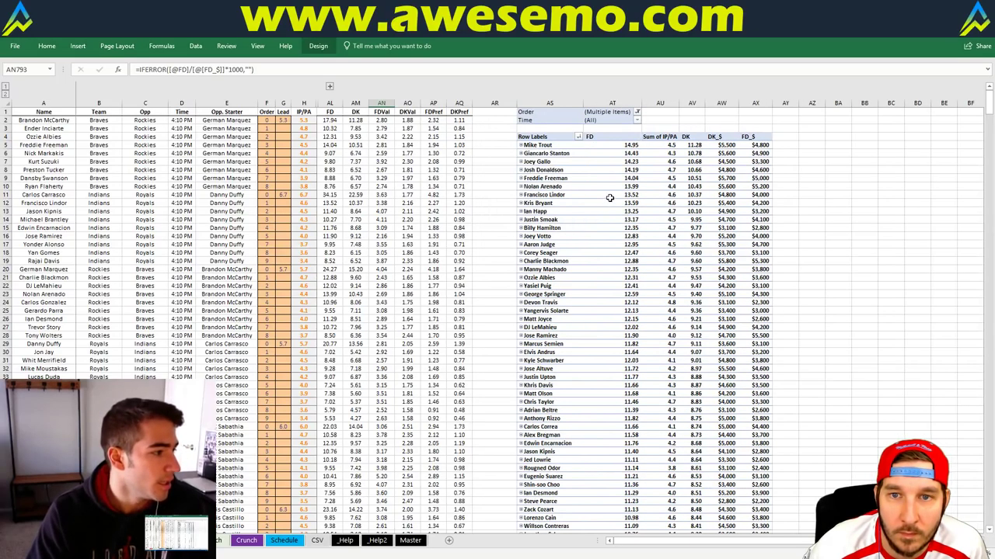
drag(590, 162, 631, 160)
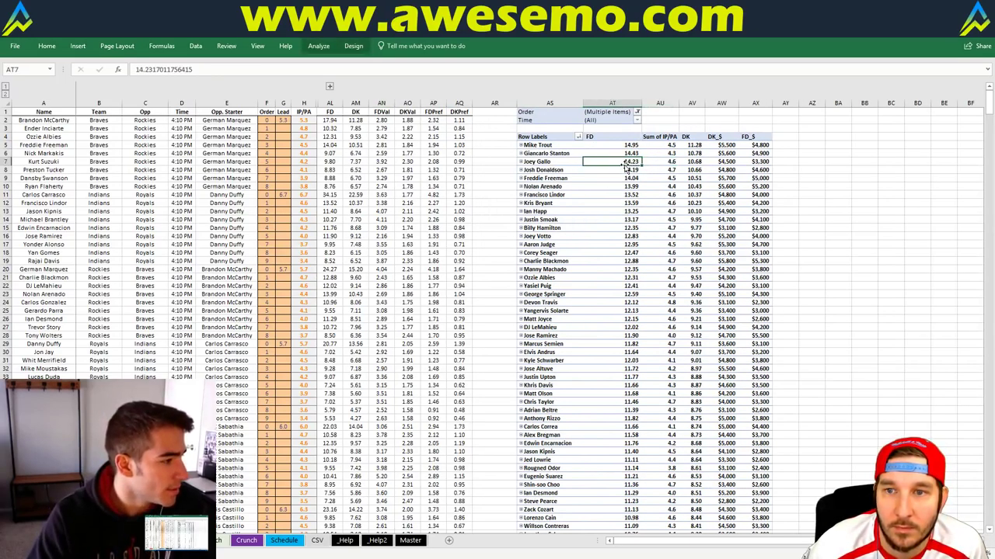
Step: Back on the matchup sheet, review the FanDuel pivot table's 1B group with P collapsed, and restore the expanded P group
key(ctrl+Page_Down)
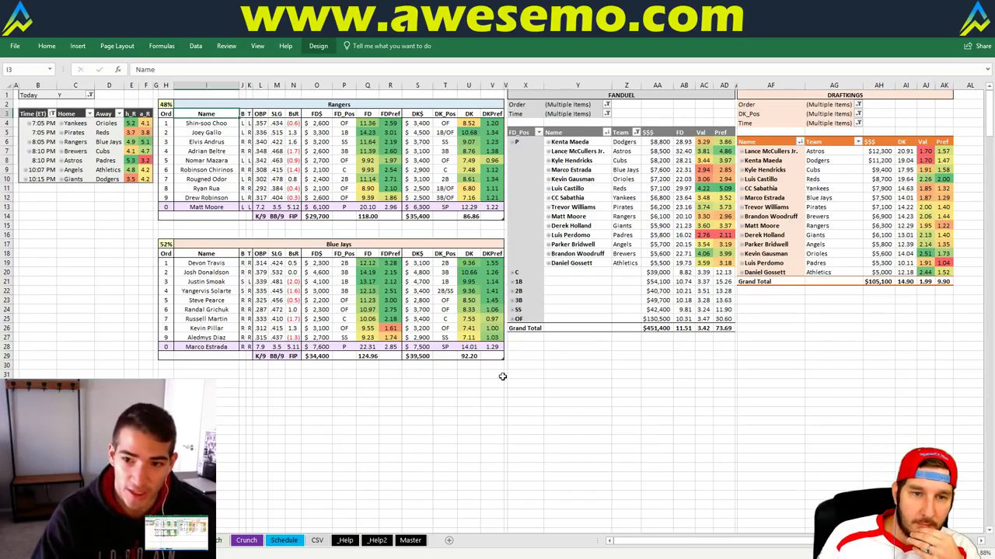
click(513, 281)
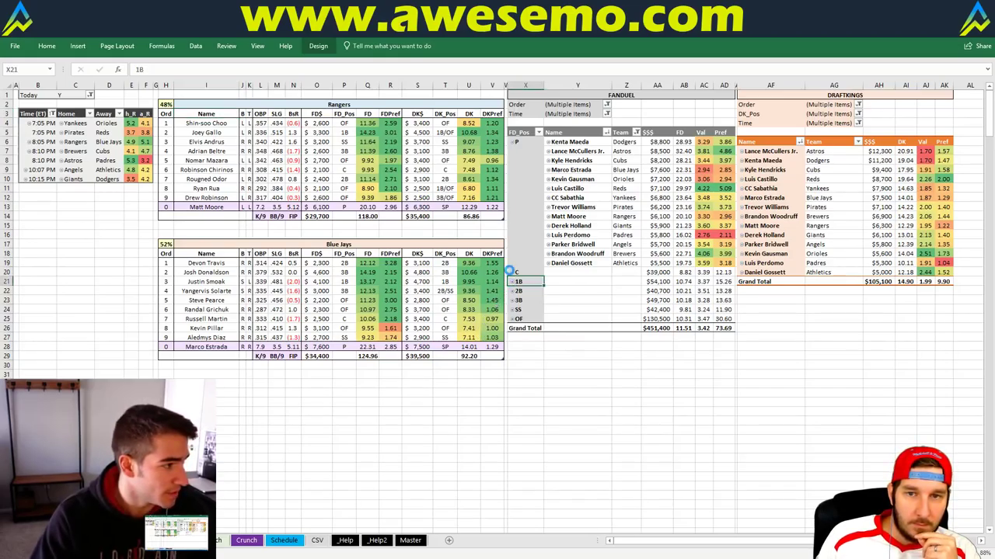
click(512, 140)
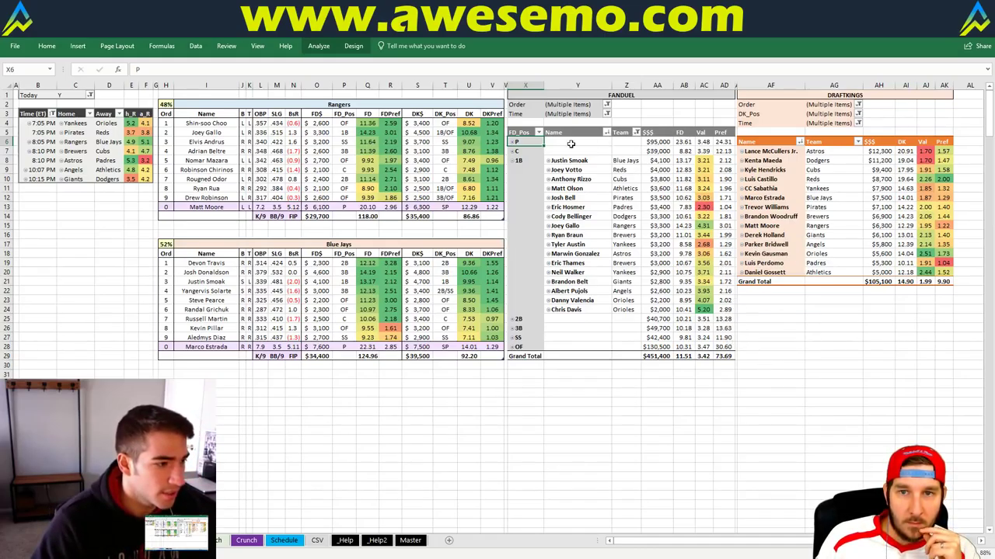
click(513, 161)
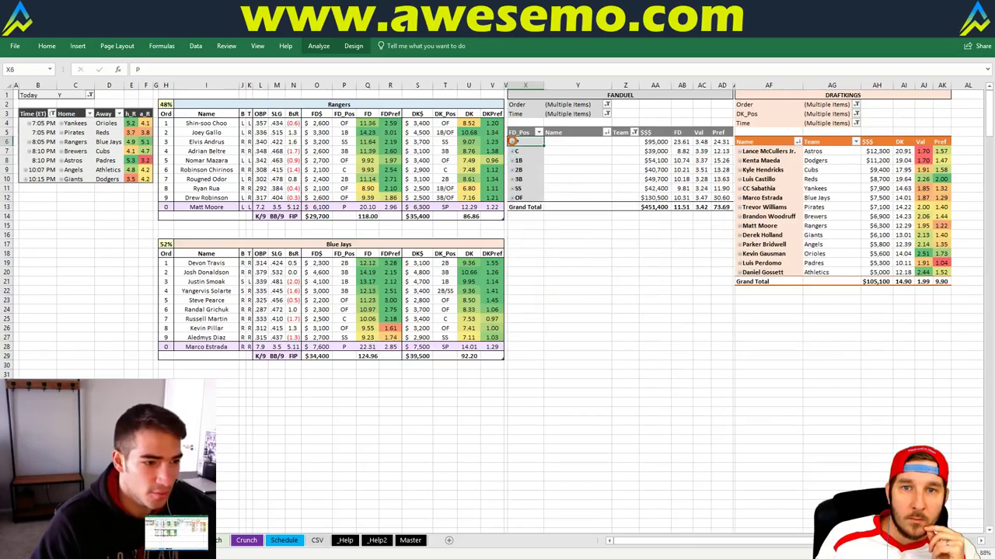
click(513, 141)
Step: Edit the FanDuel Pref column's color scale rule so it applies to all cells showing "Pref" values for "Team"
click(732, 178)
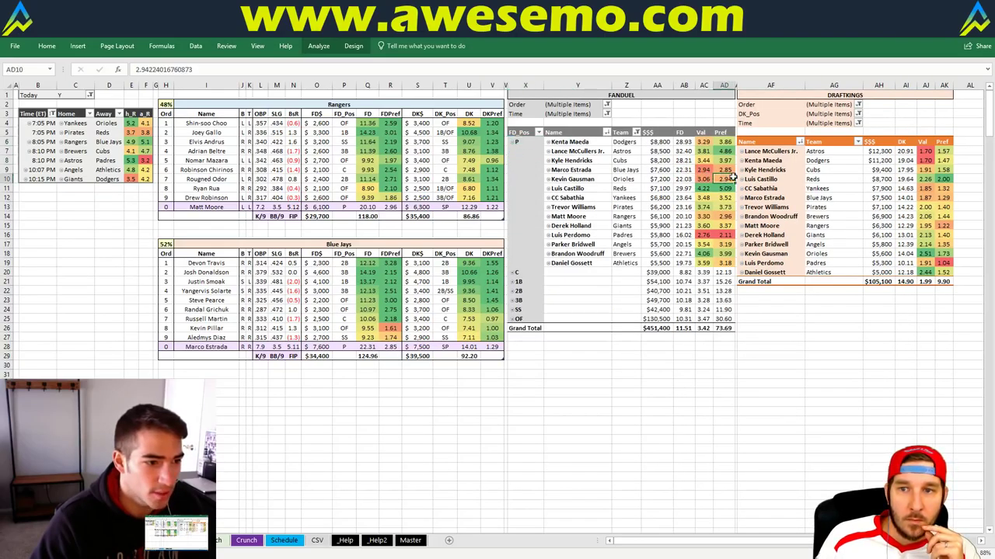
click(157, 46)
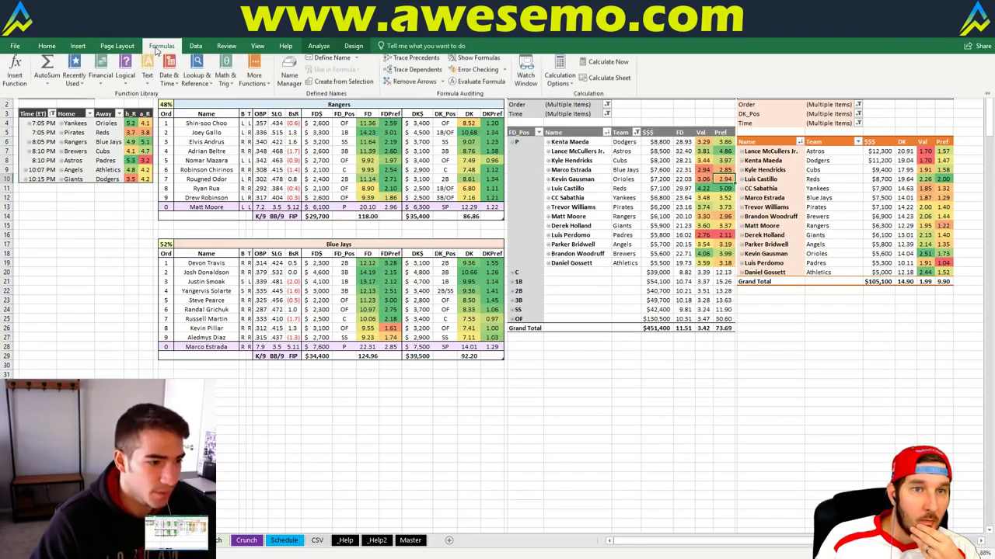
click(46, 46)
click(419, 74)
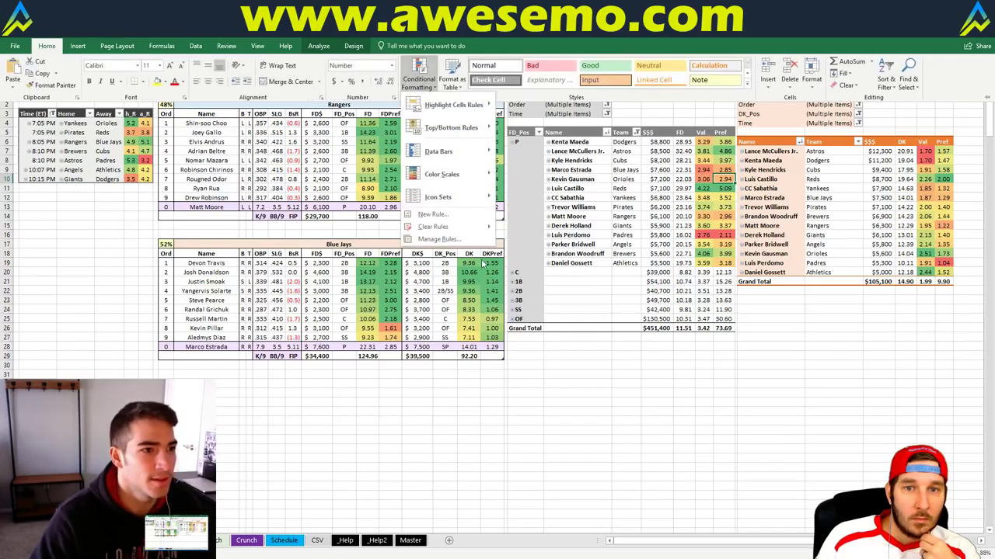
click(439, 239)
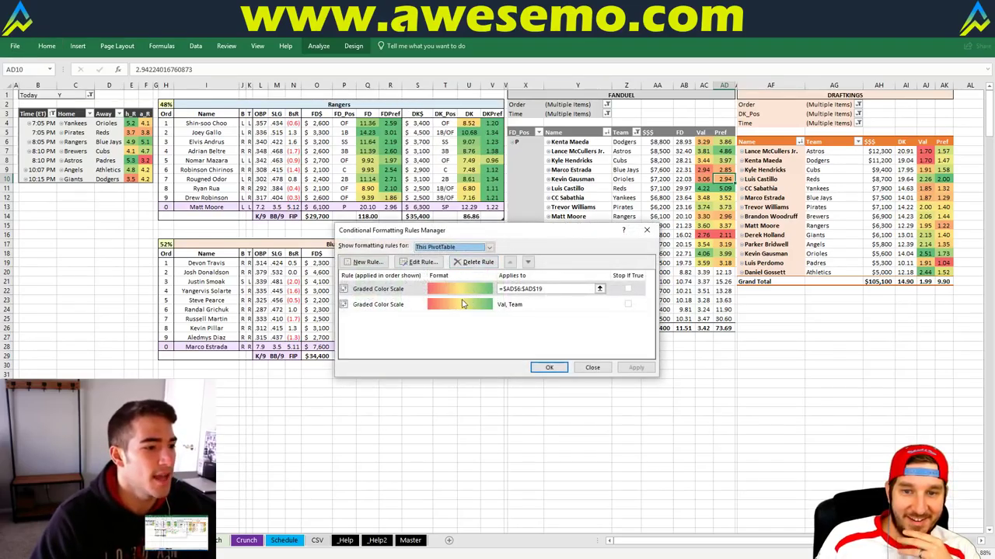
click(396, 290)
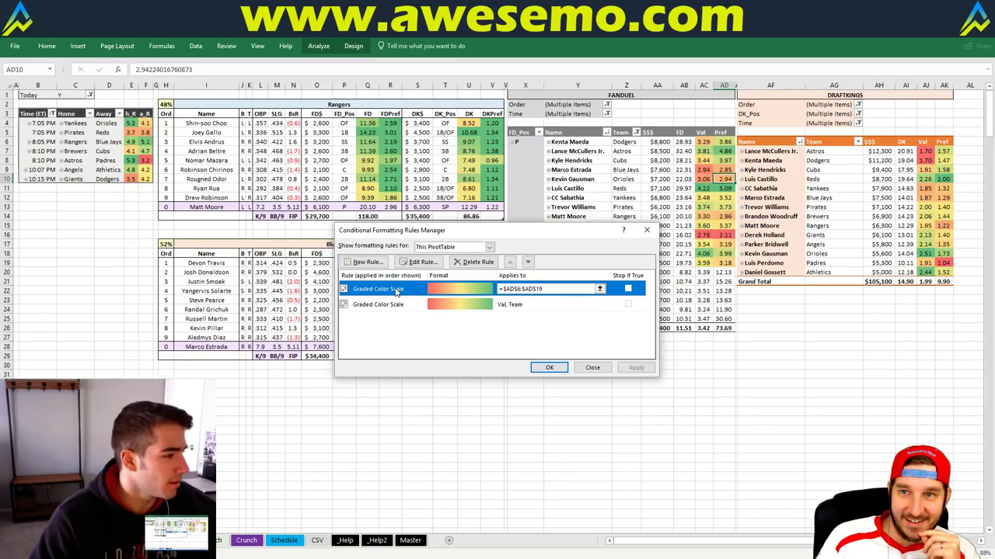
click(419, 262)
click(428, 234)
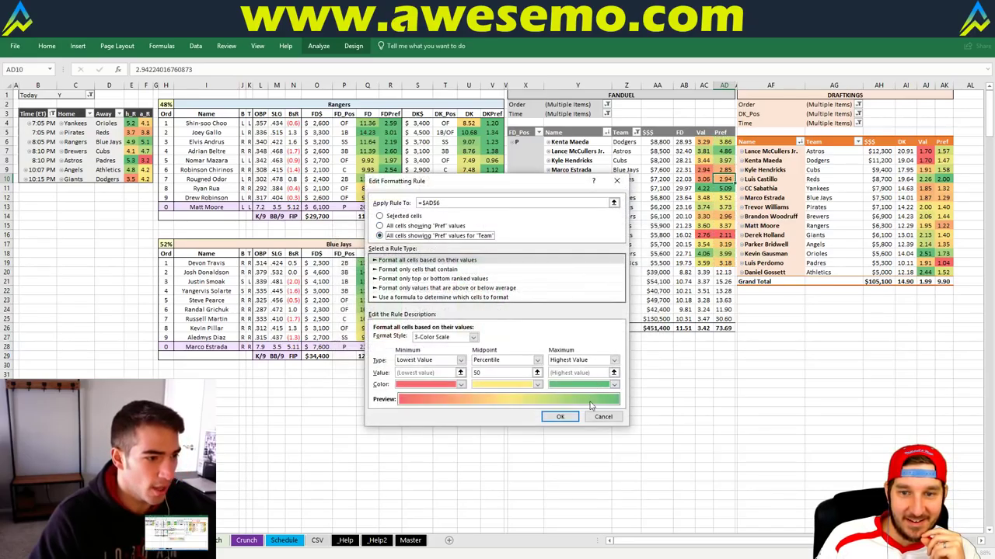
click(558, 419)
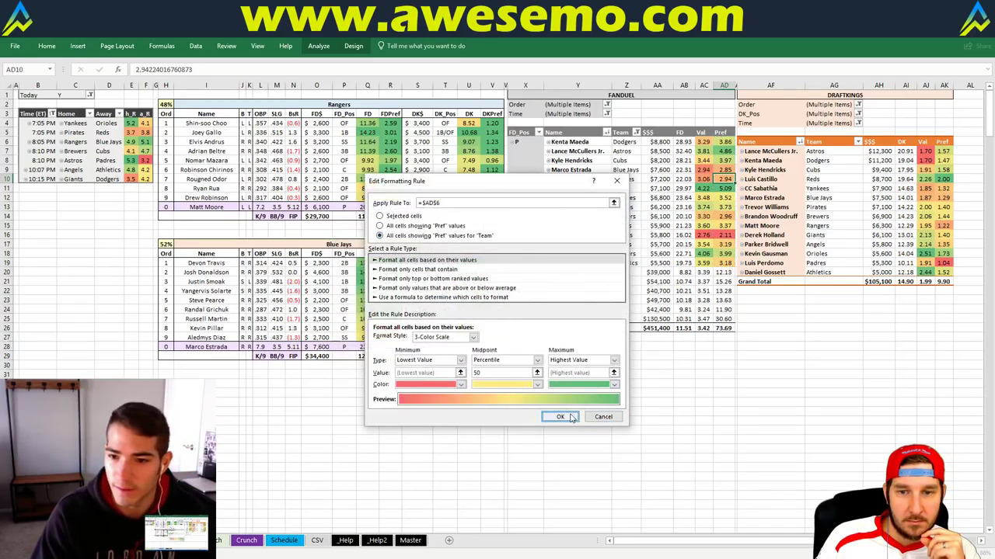
click(548, 368)
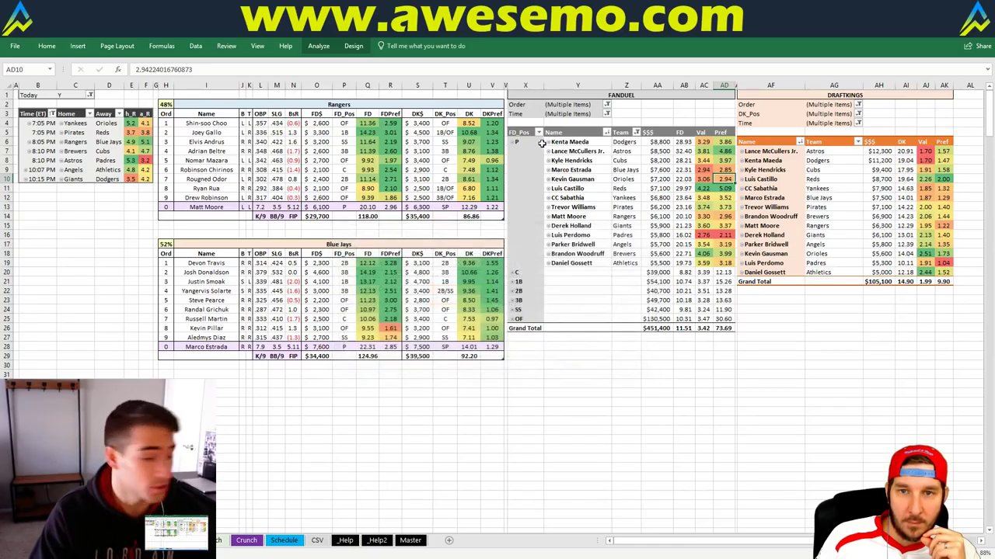
Step: Review the FanDuel pivot table's 1B group with P collapsed, and examine Josh Donaldson's FD value on the player projections sheet
click(515, 141)
click(513, 160)
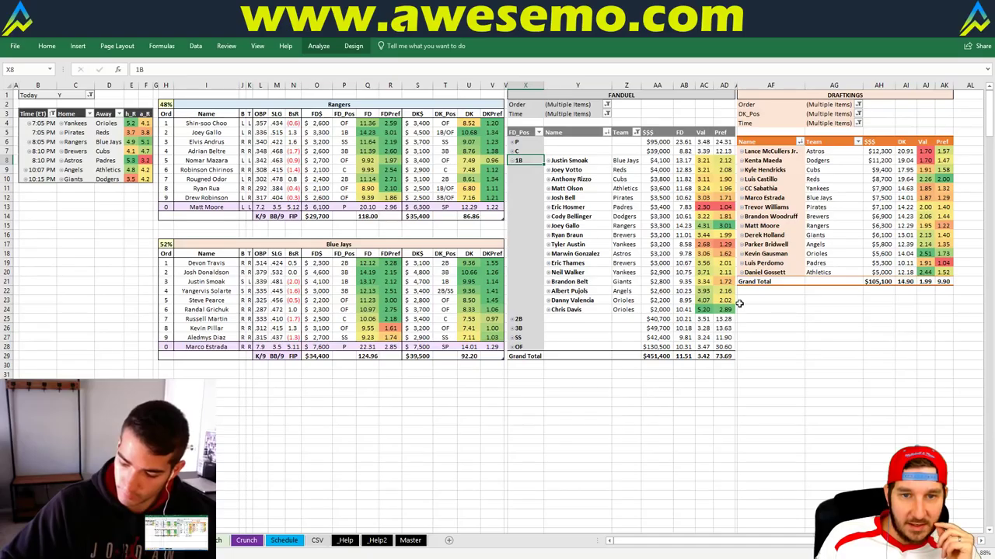
key(ctrl+Page_Down)
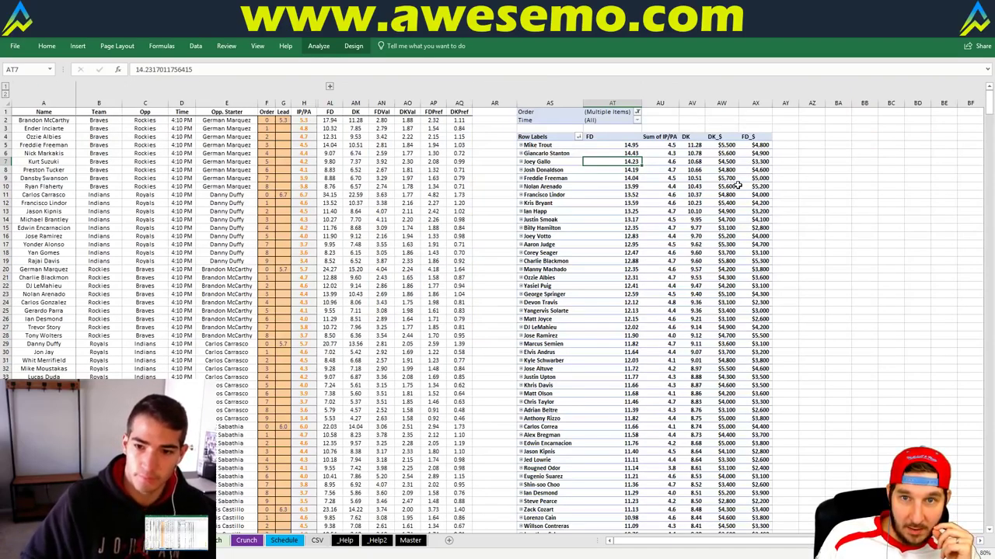
click(625, 169)
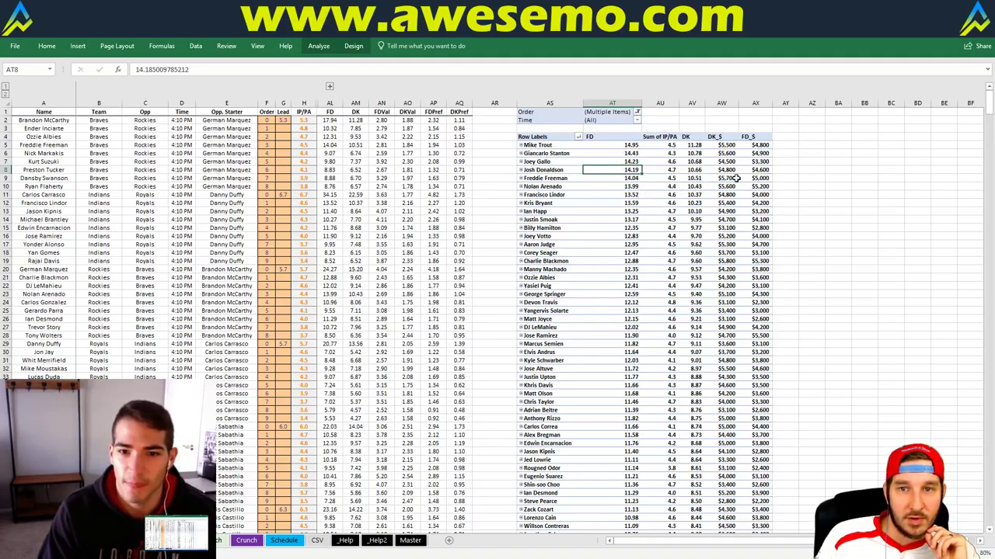
key(ctrl+Page_Down)
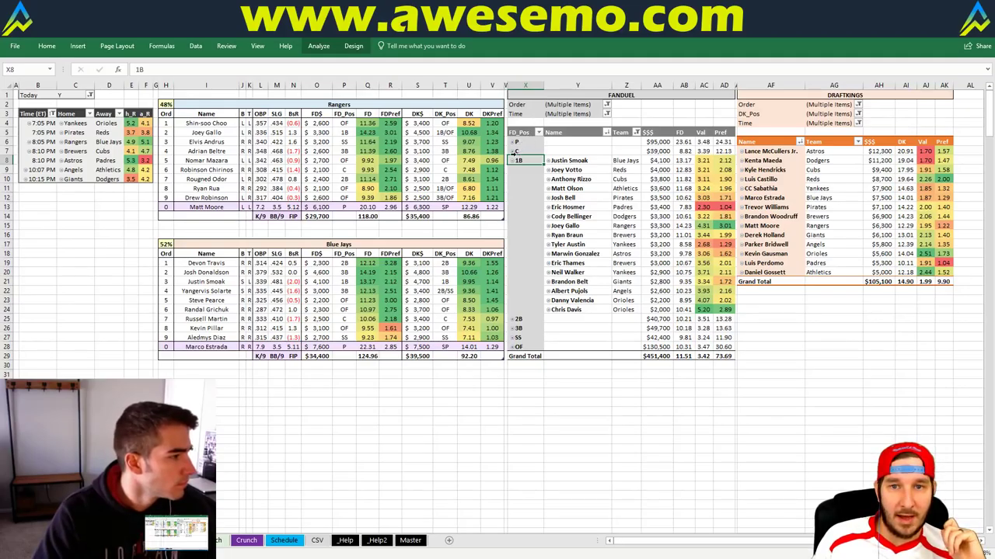
Step: Collapse the 1B group and expand the P group in the matchup sheet's FanDuel pivot table
click(515, 160)
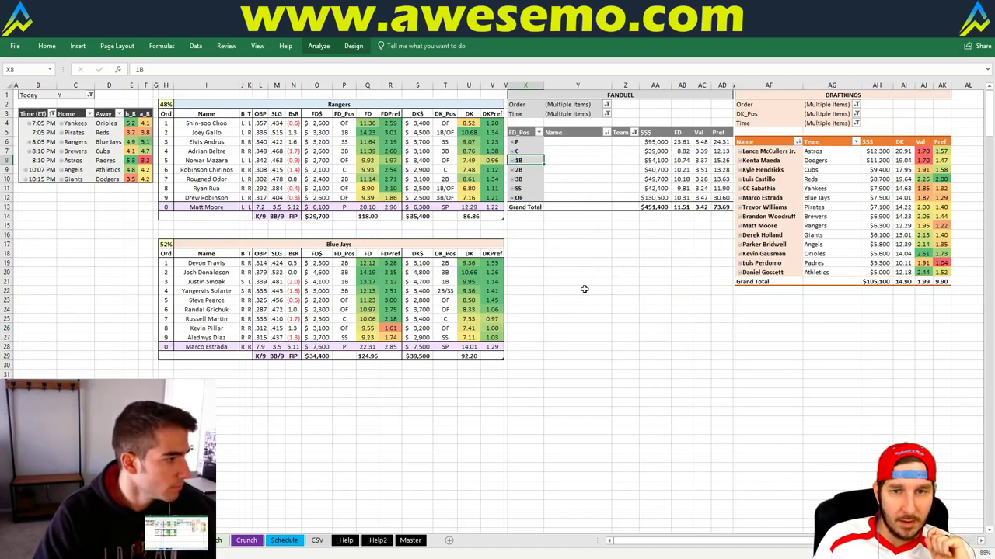
click(513, 143)
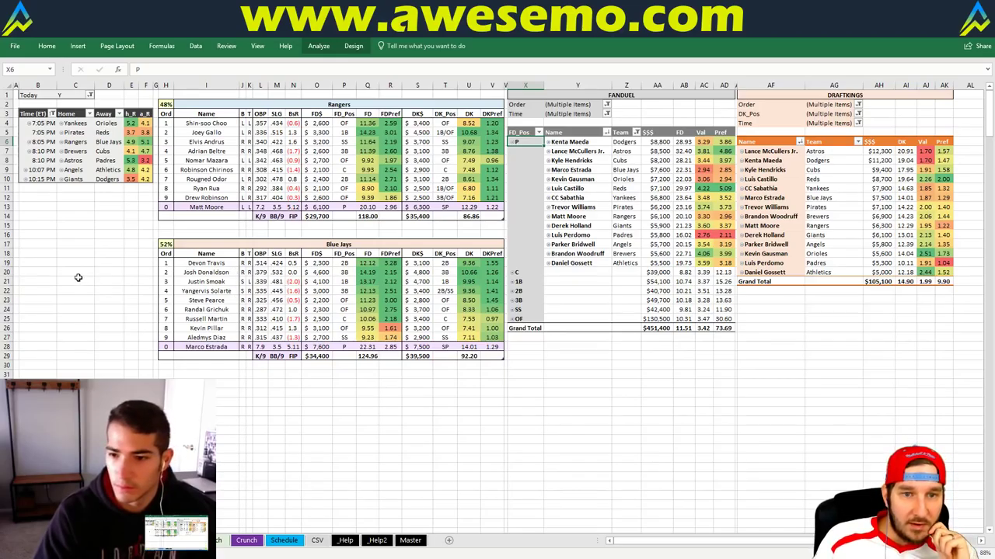
click(553, 337)
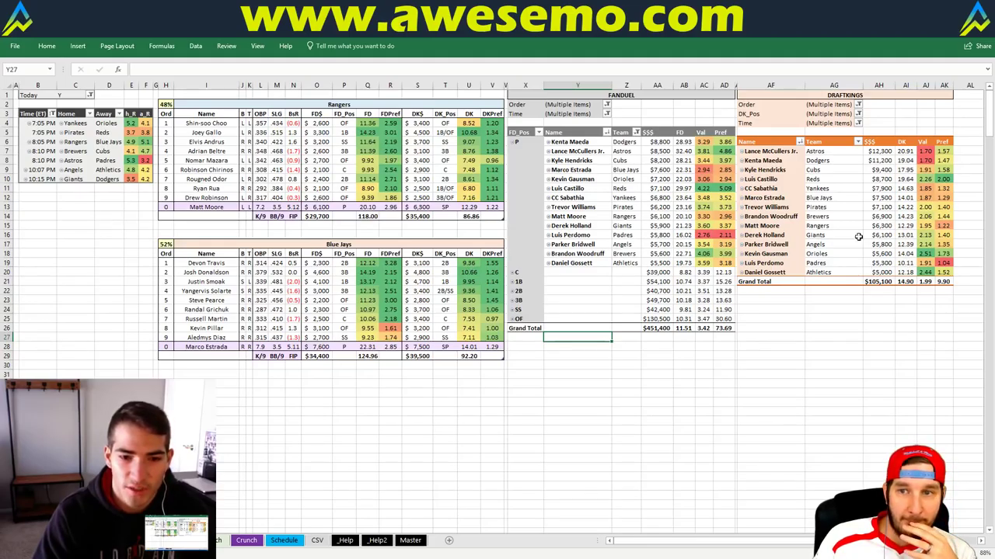
Step: Filter the DraftKings pivot table's DK_Pos field to the positions matching "c"
click(858, 114)
click(858, 114)
click(858, 114)
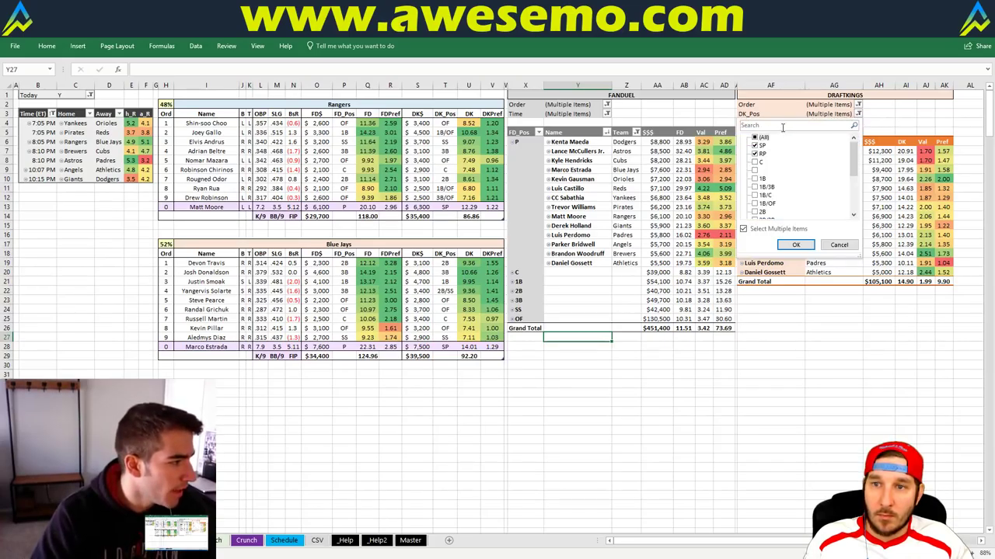
text(c)
click(796, 244)
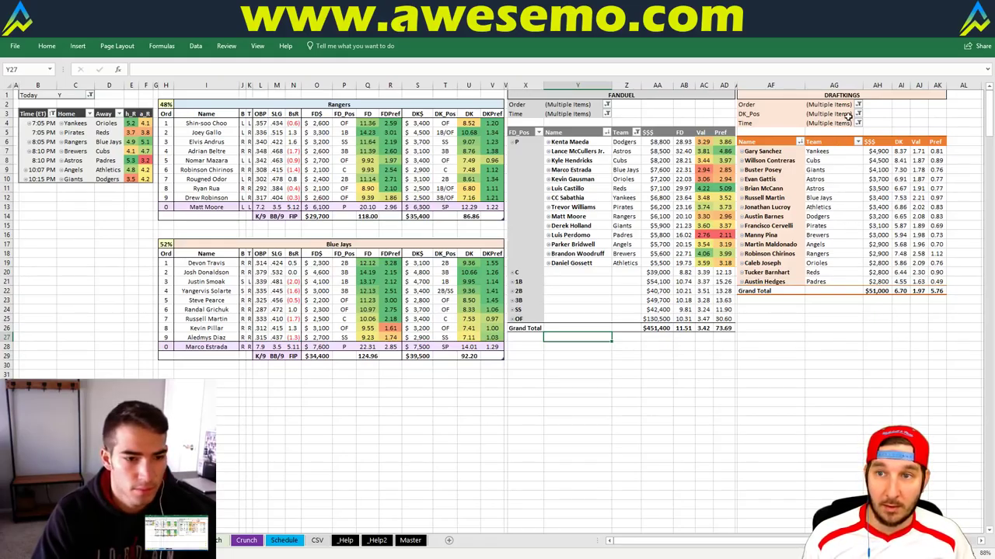
Step: Set the DraftKings pivot table's DK_Pos filter to include only SP and RP
click(872, 114)
click(857, 113)
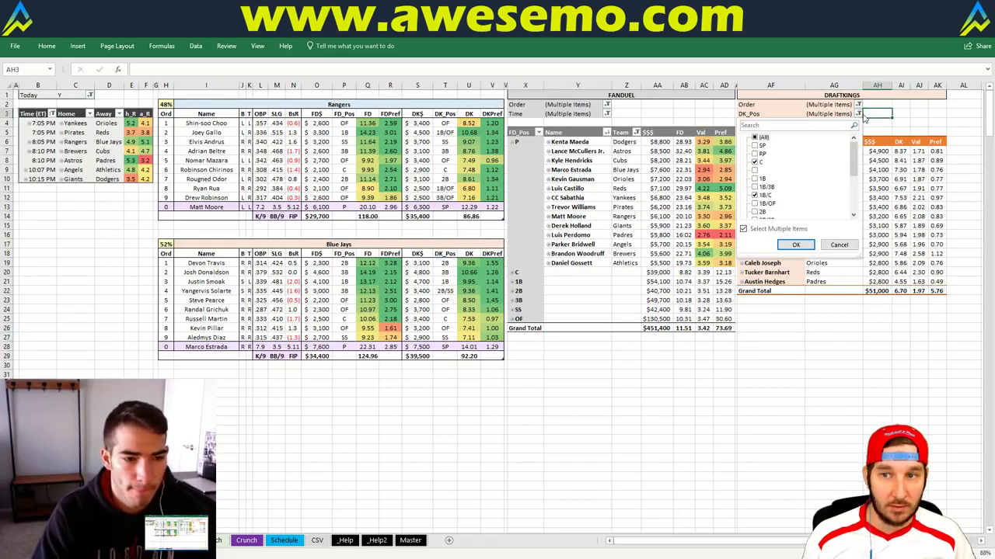
click(756, 139)
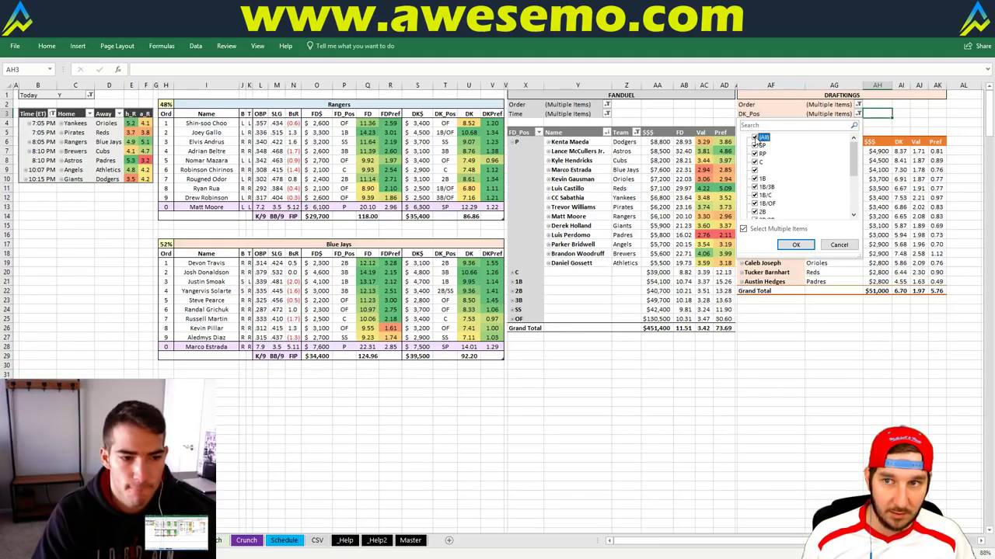
click(756, 139)
click(757, 145)
click(758, 154)
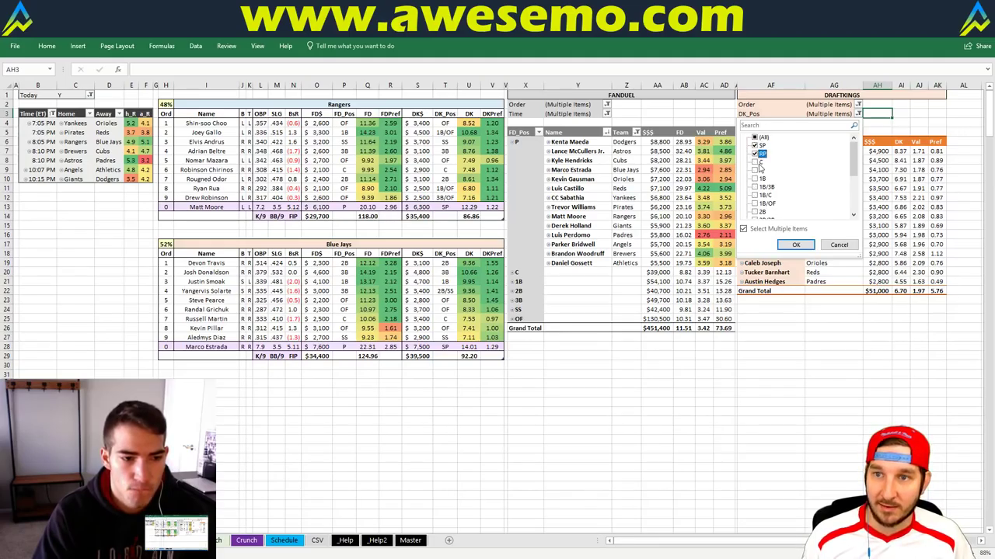
click(796, 245)
click(898, 113)
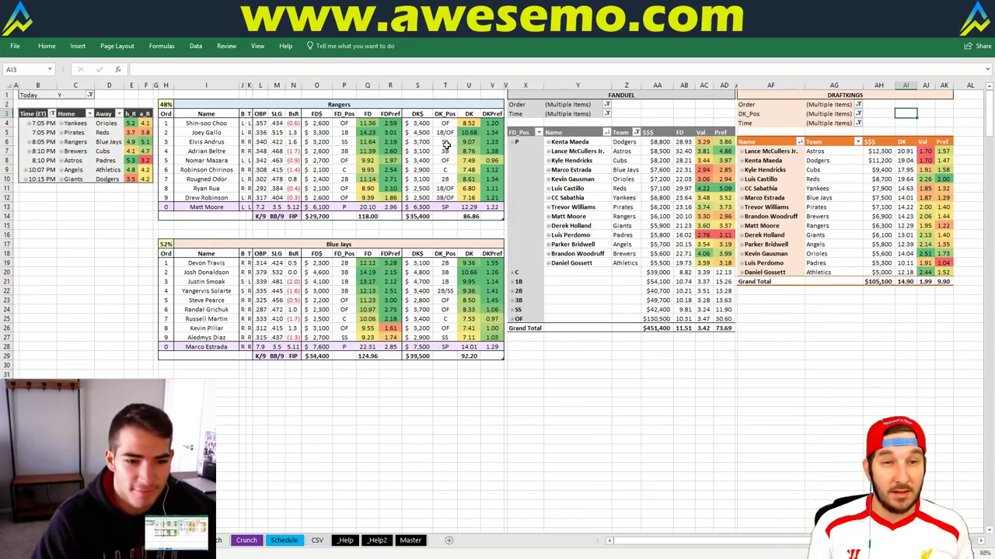
Step: Change the team heading of the upper lineup table to Brewers to load that matchup
click(450, 226)
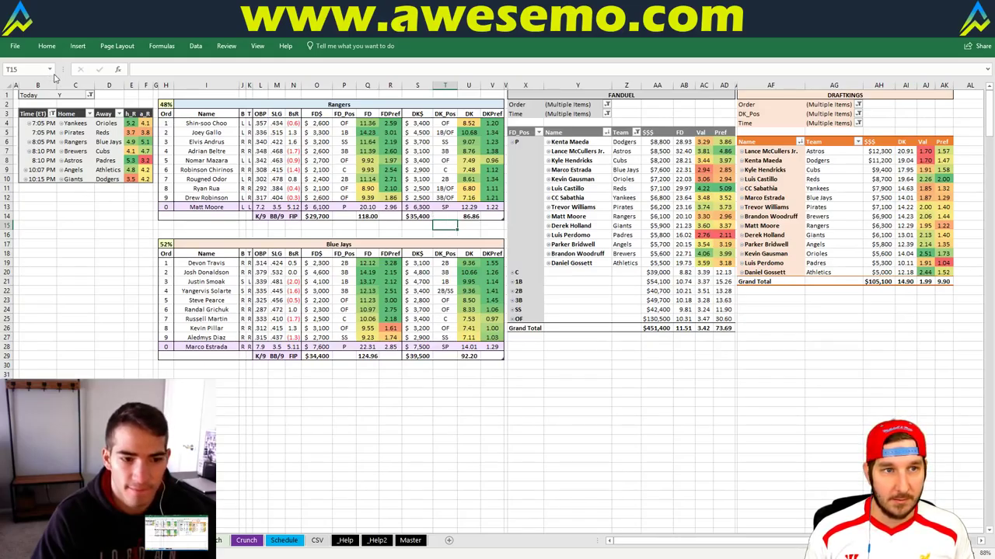
click(265, 104)
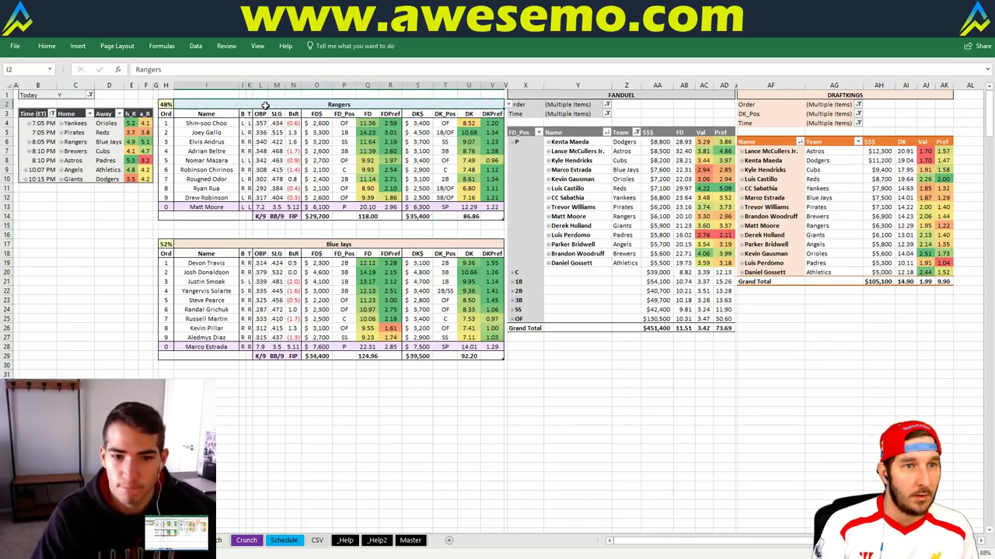
text(Brewers)
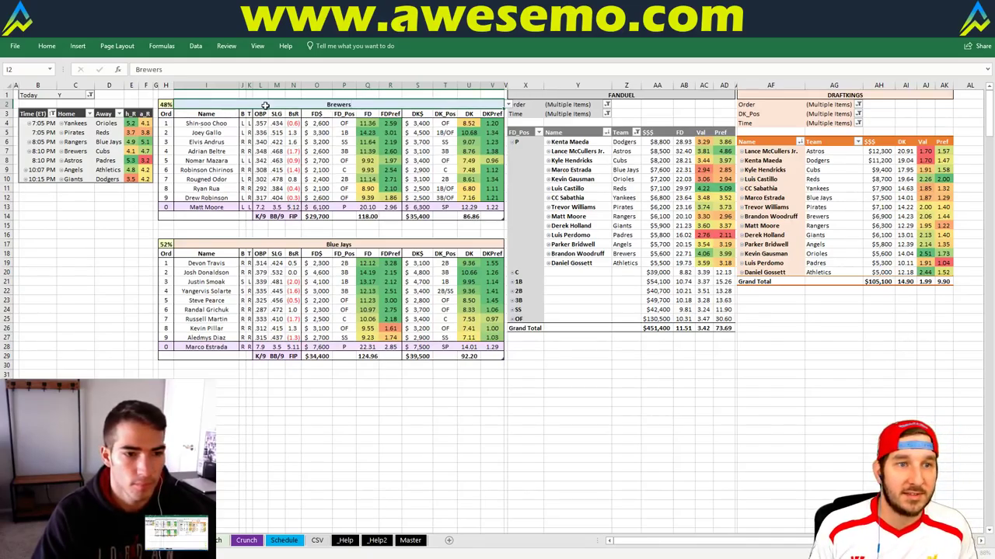
key(Return)
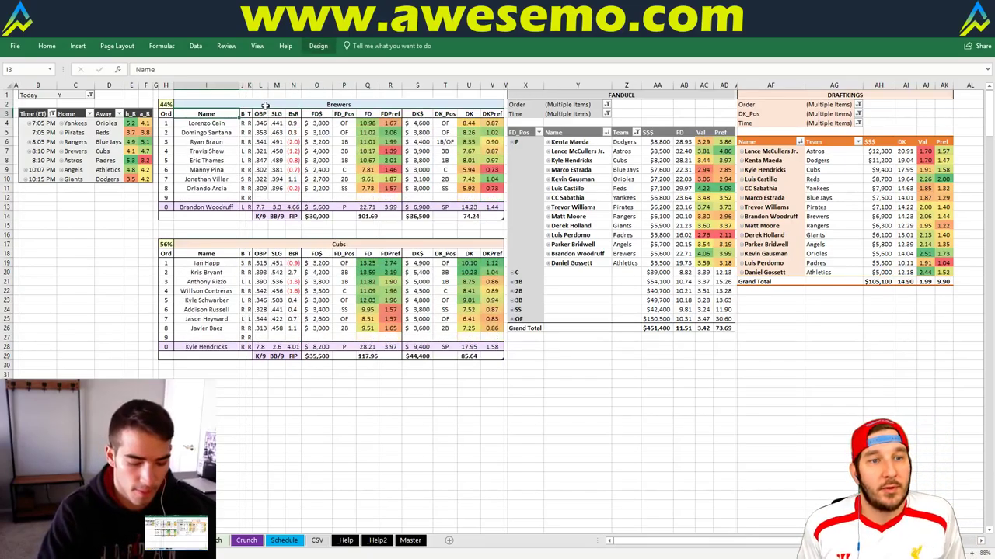
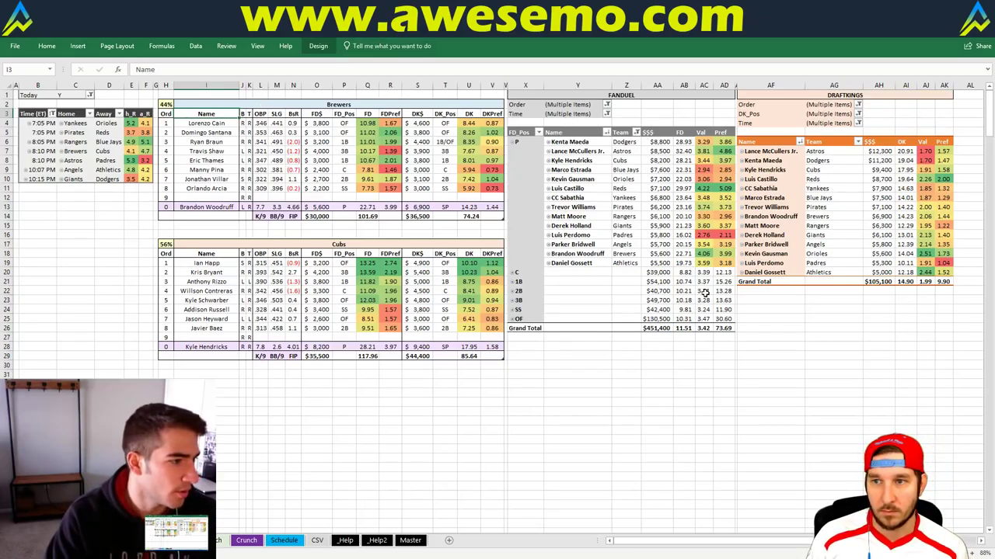
Step: Edit the DraftKings Pref column's color scale rule so it applies to all cells showing "Pref" values for "Team"
click(943, 197)
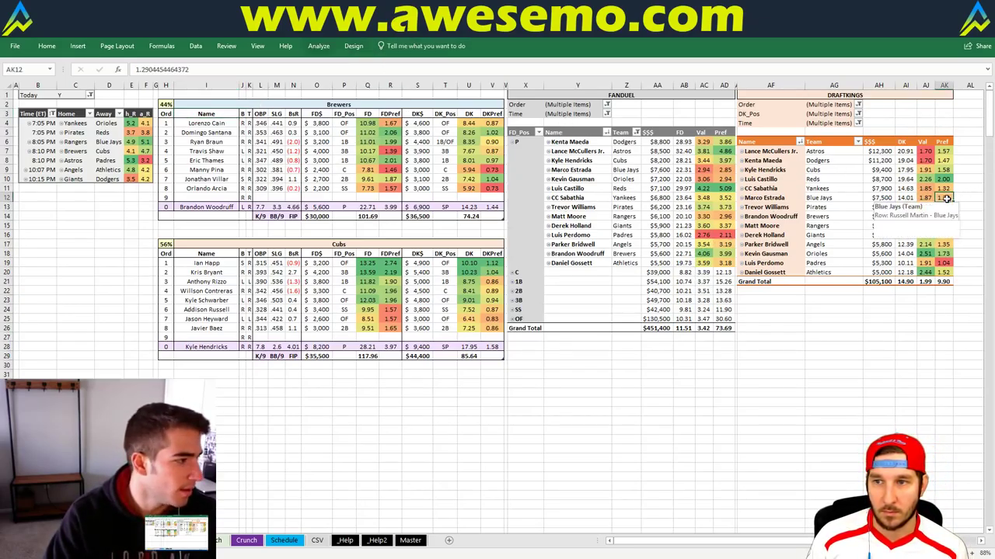
click(158, 47)
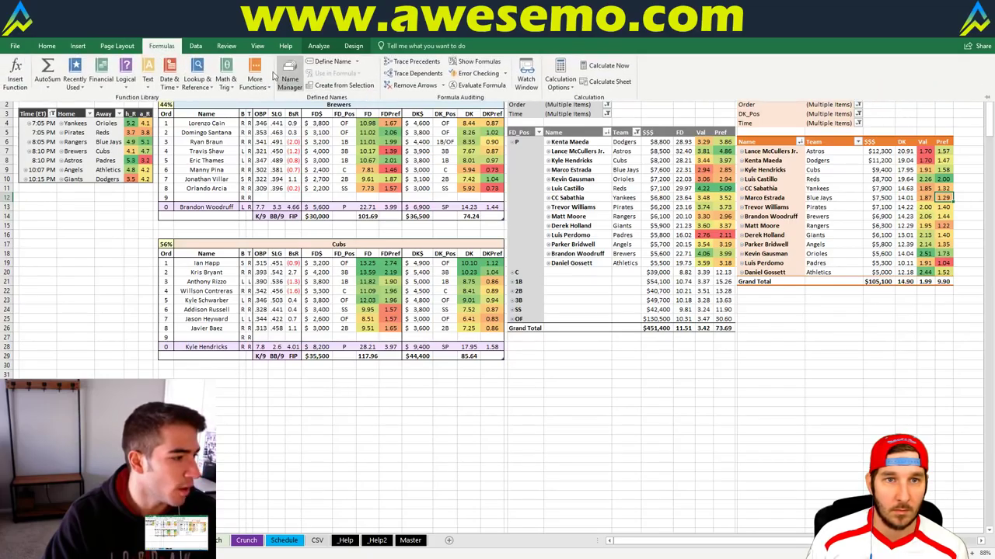
click(195, 47)
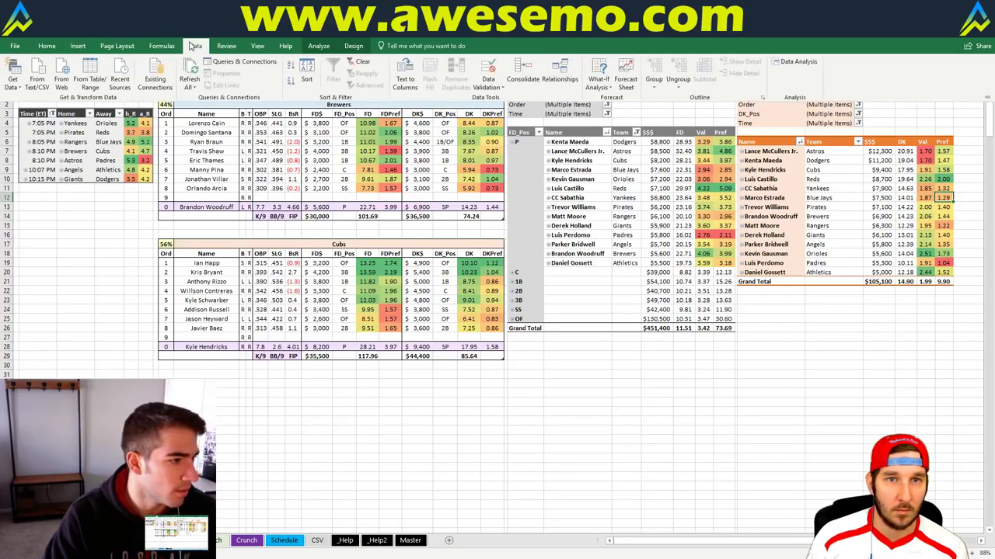
click(161, 46)
click(47, 46)
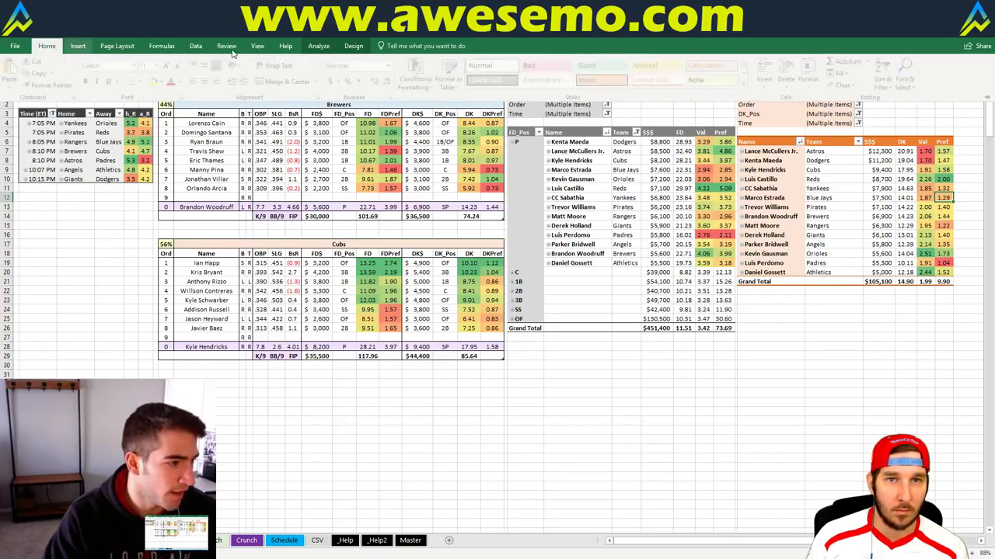
click(418, 75)
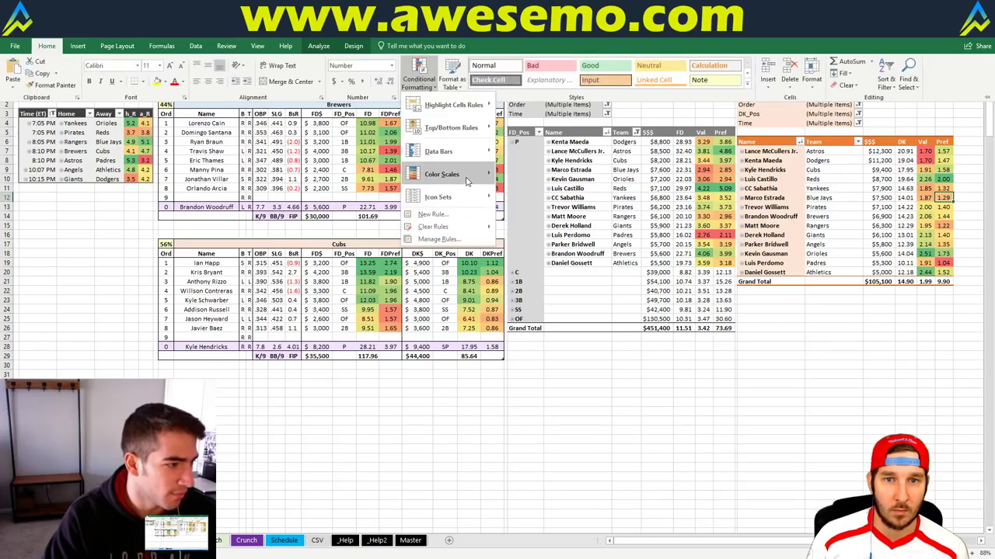
click(447, 239)
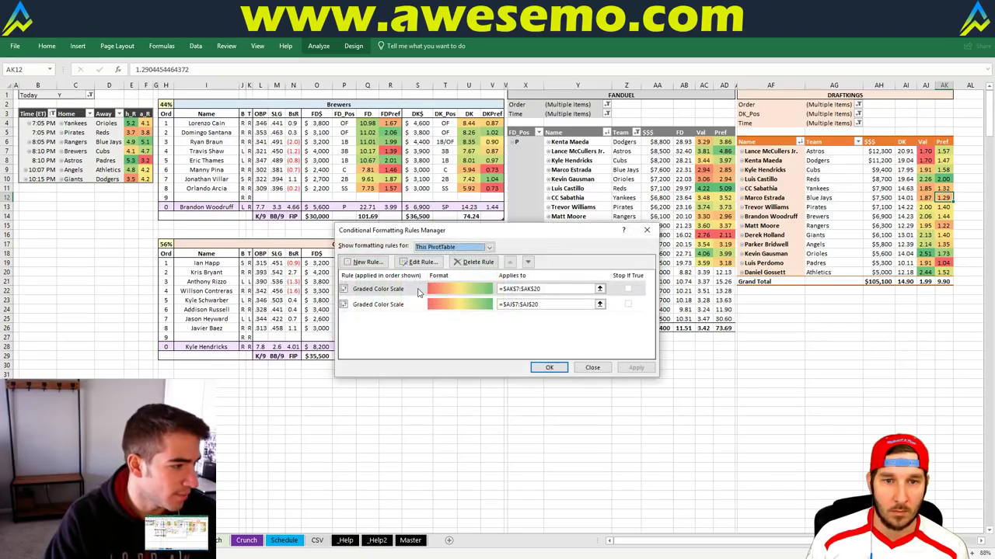
click(416, 289)
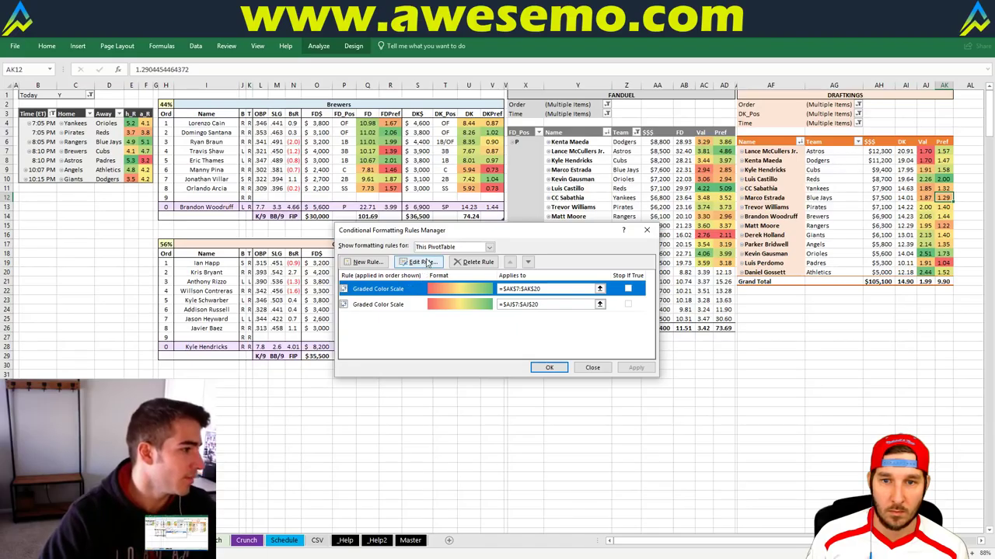
click(420, 261)
click(437, 236)
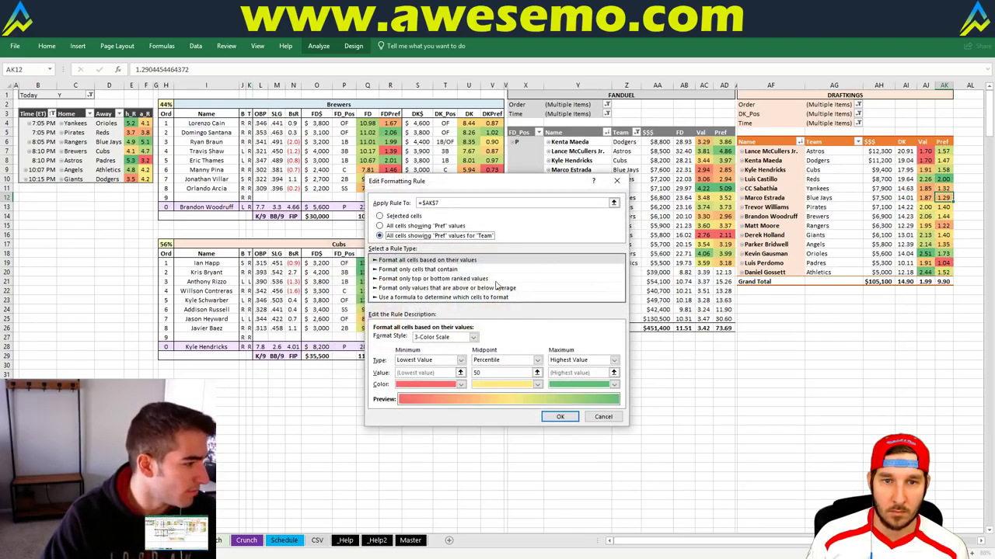
click(558, 416)
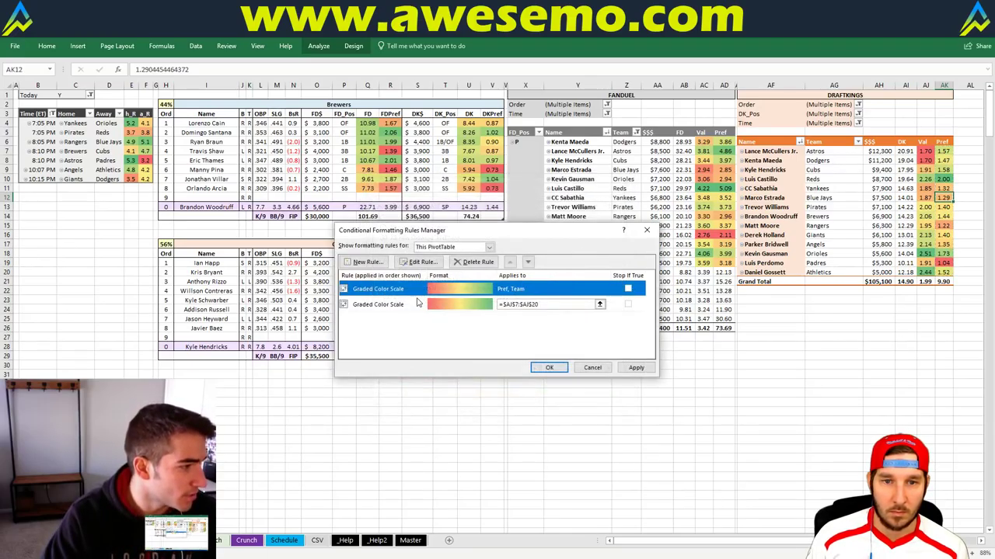
Step: Edit the DraftKings Val column's color scale rule to cover all cells showing "Val" values for "Team", and apply both rule changes
click(419, 304)
click(421, 262)
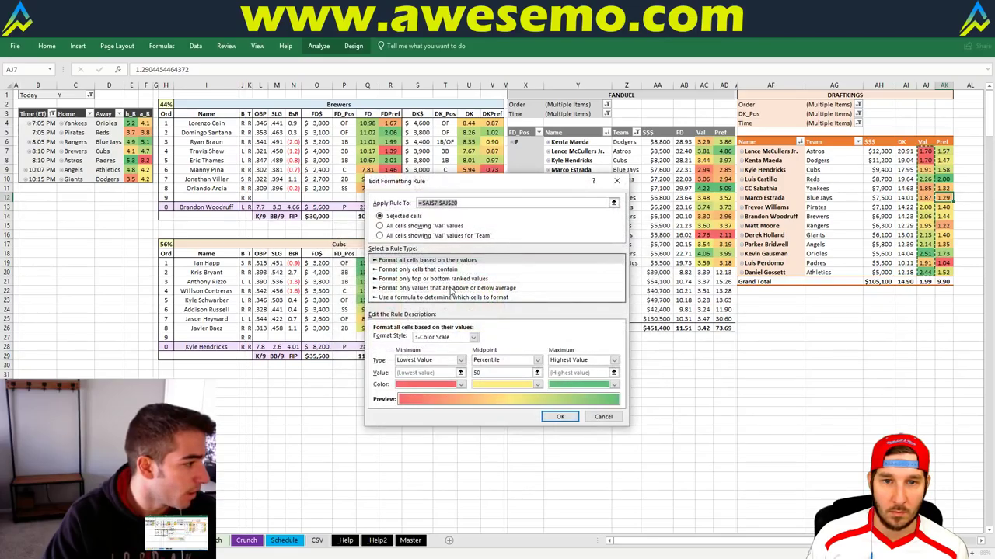
click(437, 236)
click(559, 417)
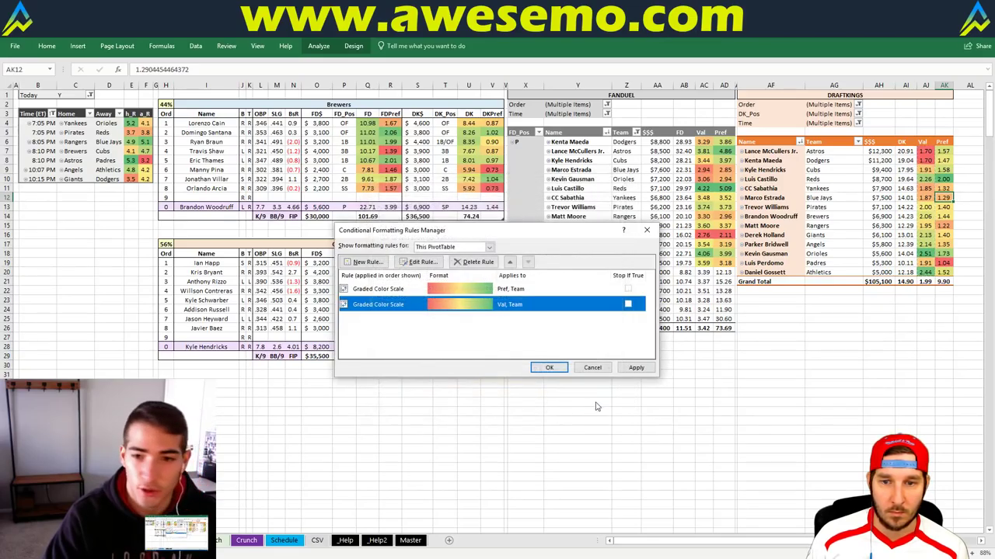
click(636, 367)
click(551, 368)
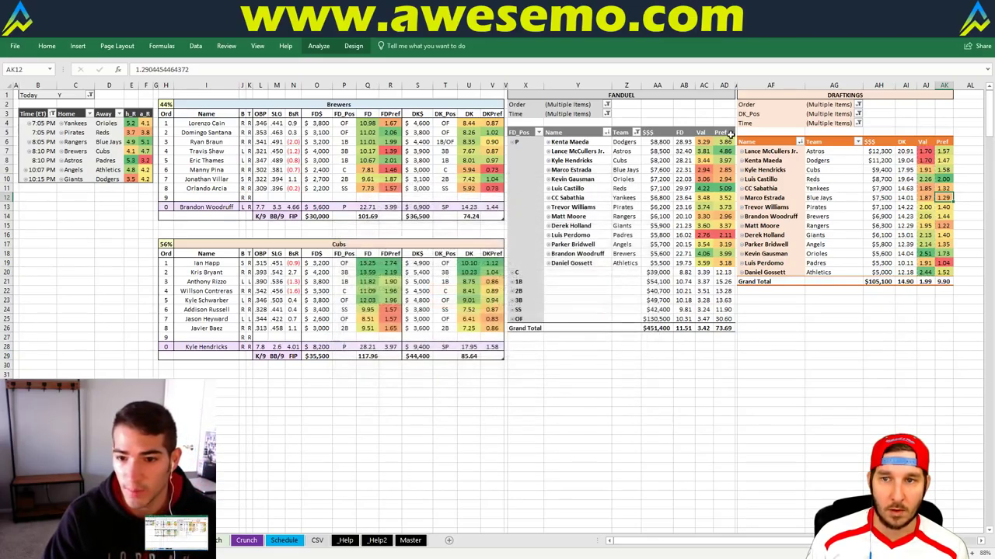
Step: Check which cells the FanDuel pivot table's Val and Pref color scale rules apply to, without changing them
click(704, 160)
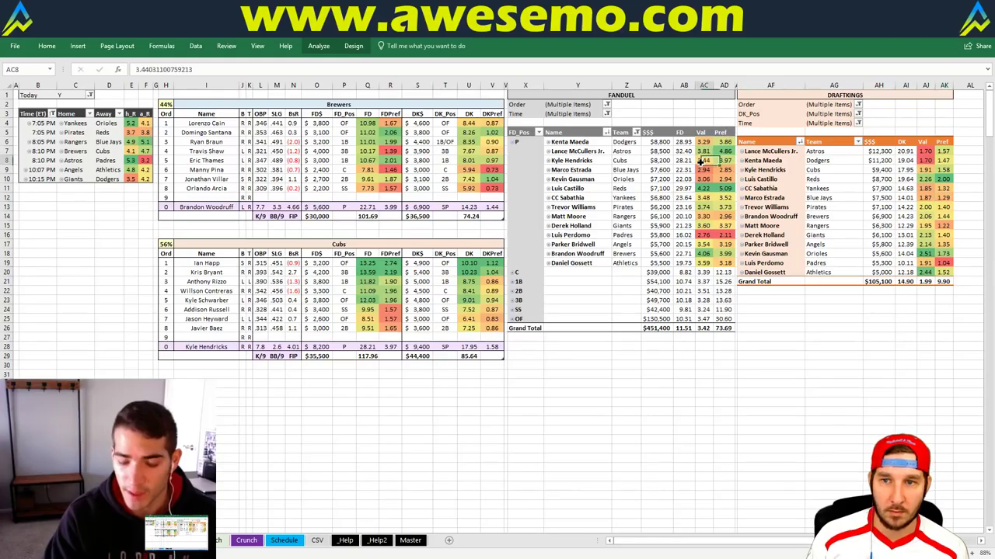
click(46, 45)
click(418, 73)
click(439, 239)
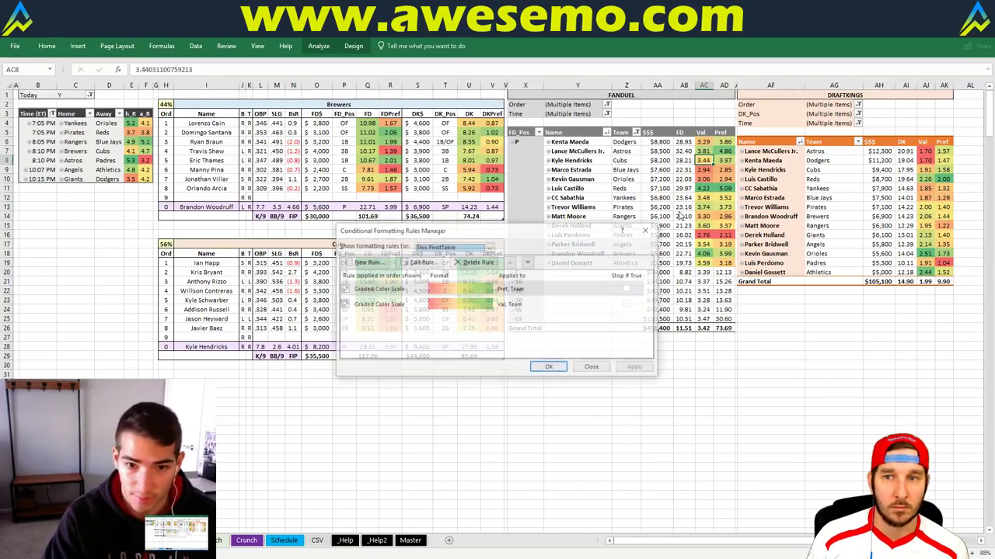
click(592, 369)
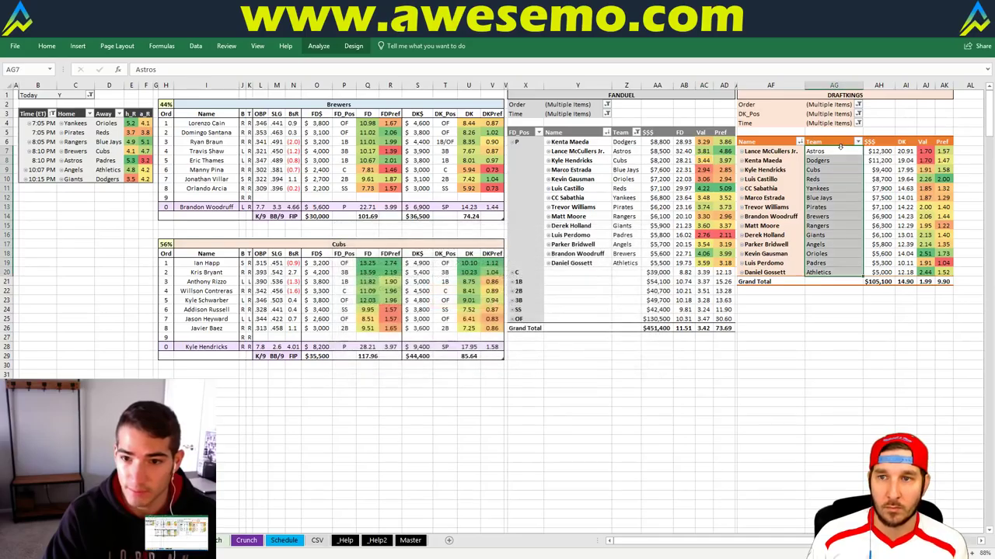
click(873, 217)
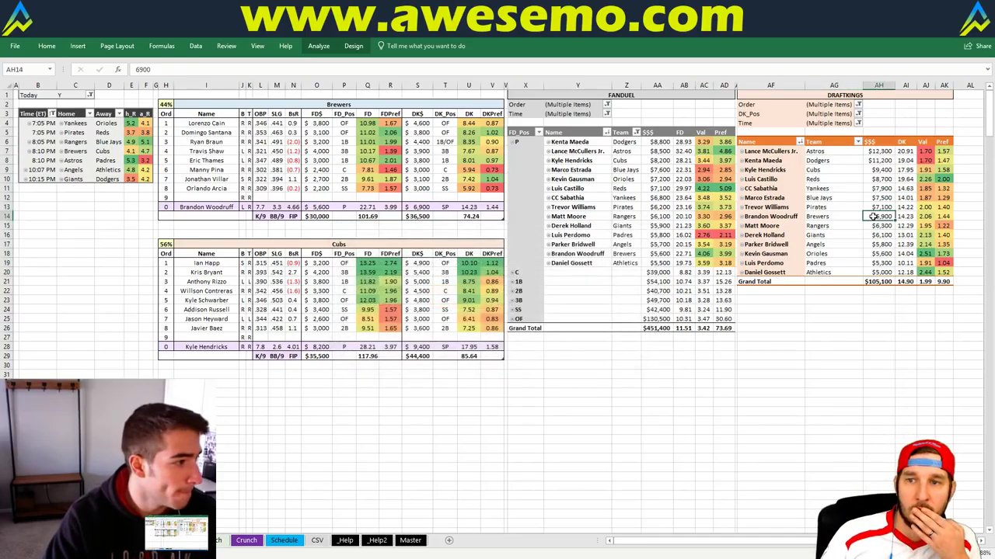
click(872, 301)
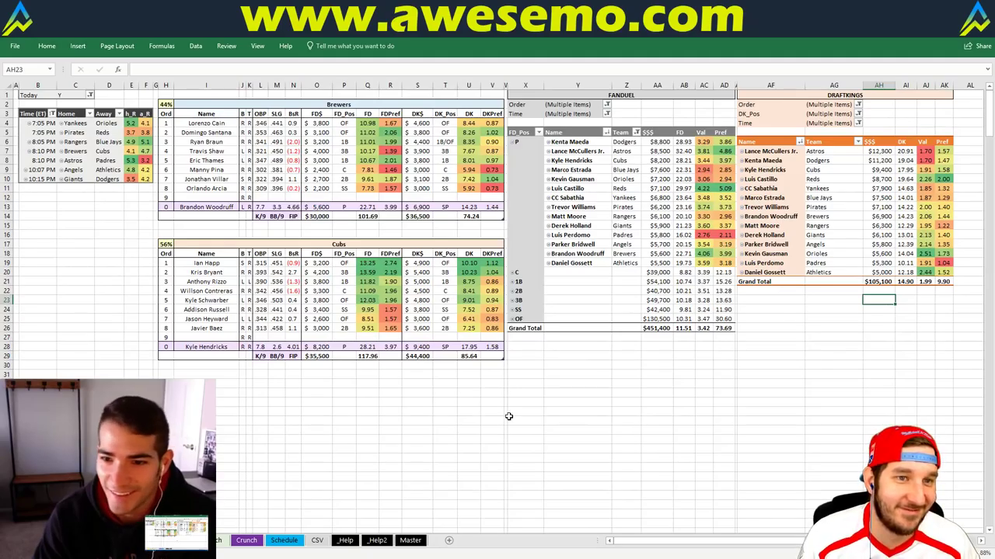
Step: Change the team heading of the upper lineup table to Astros to load that matchup
click(560, 393)
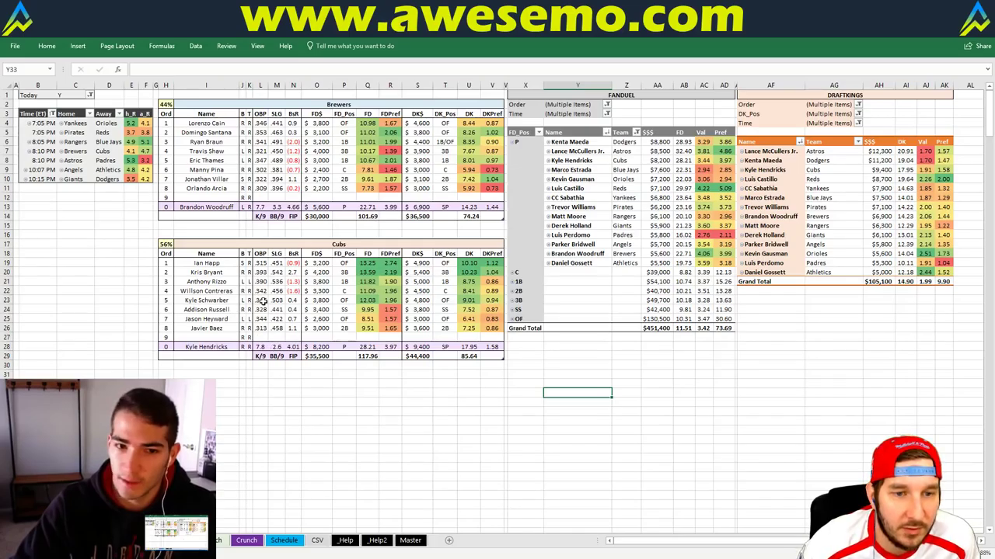
click(225, 374)
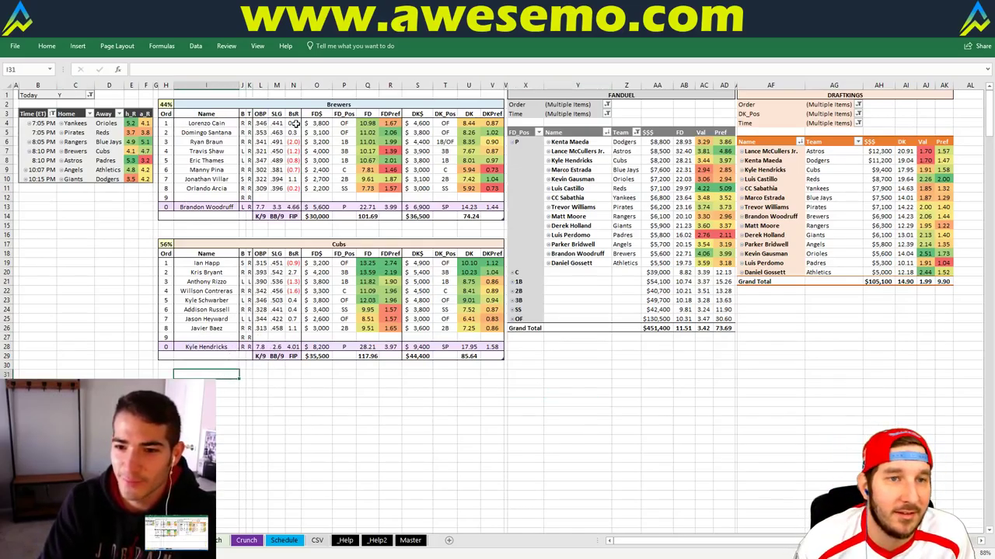
click(298, 104)
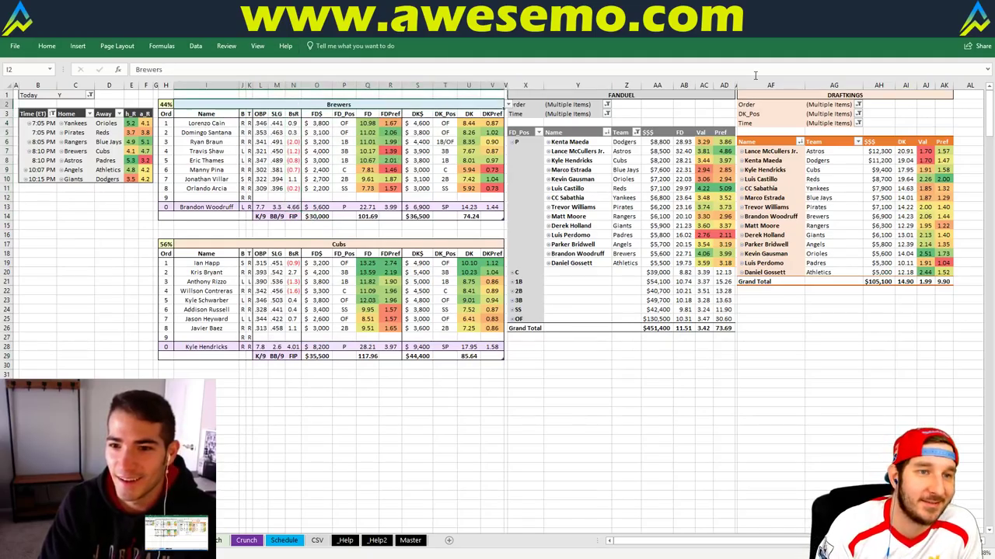
text(Astros)
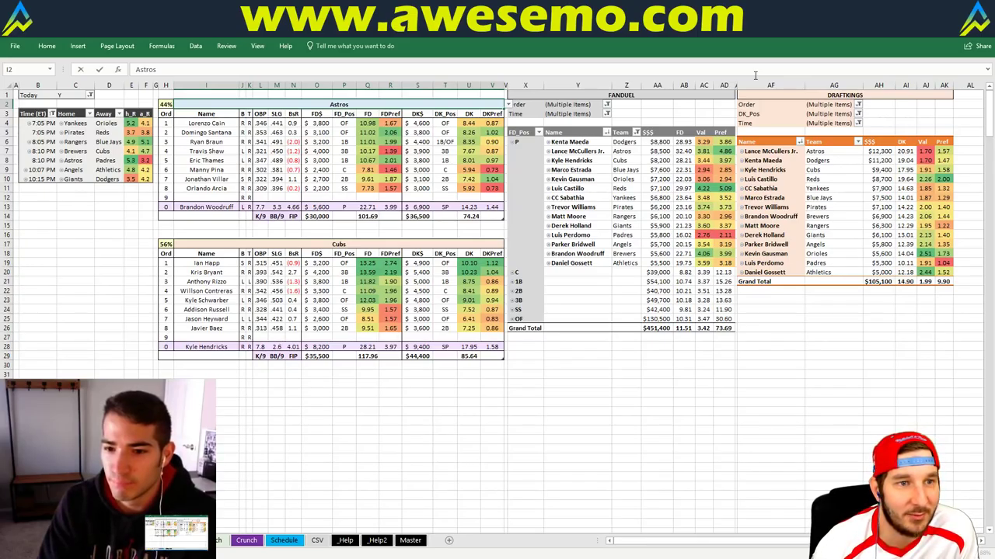
key(Return)
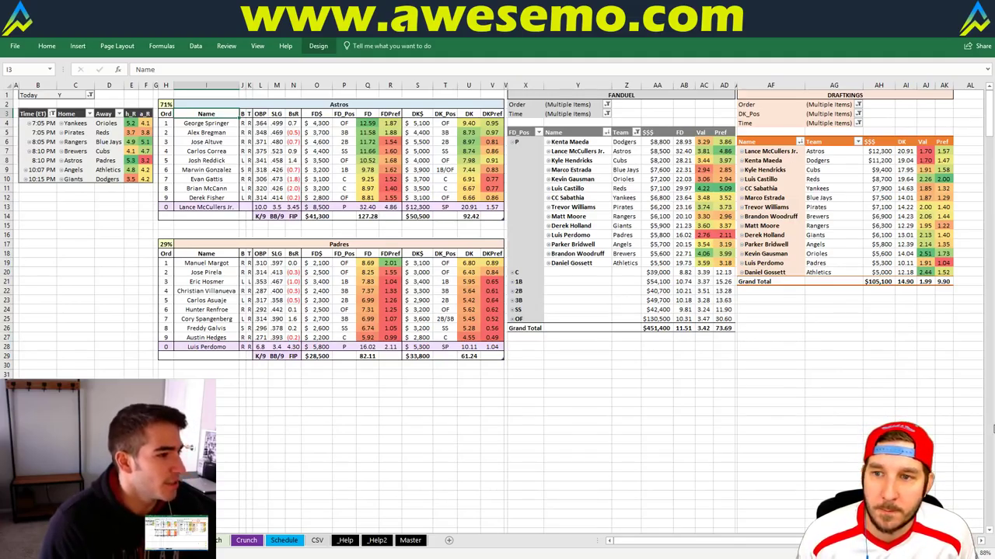
Step: Replace the upper lineup table's team heading with Angels to load their matchup
click(570, 354)
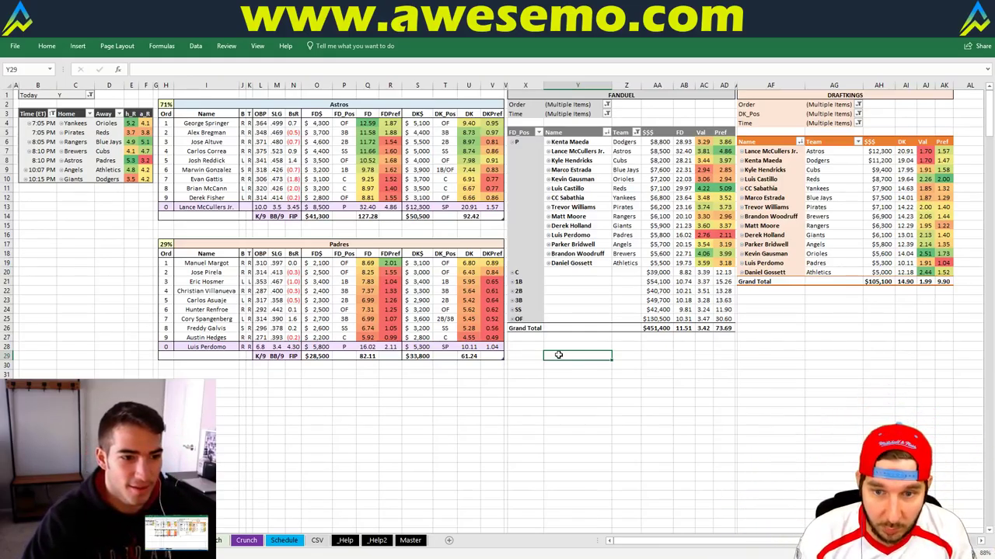
click(91, 289)
click(91, 255)
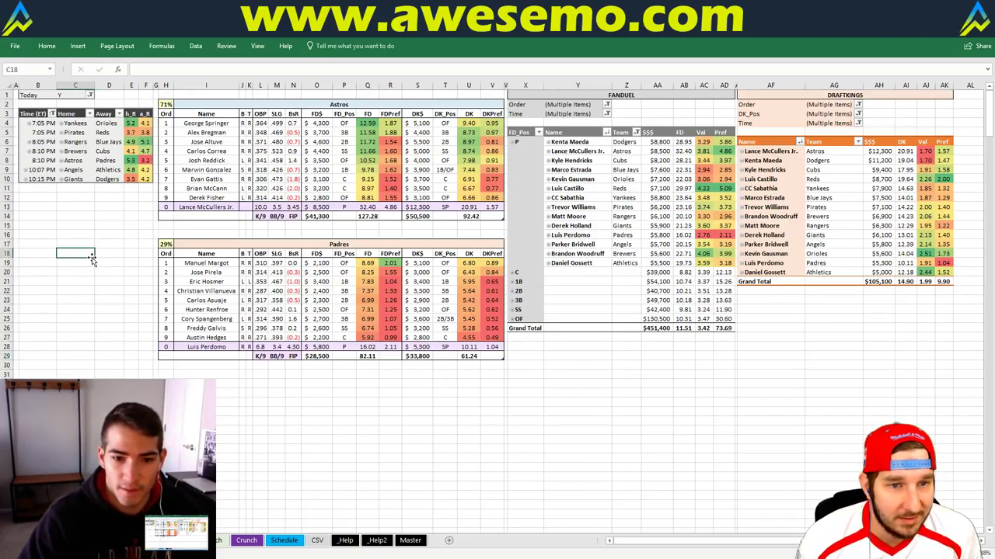
click(265, 103)
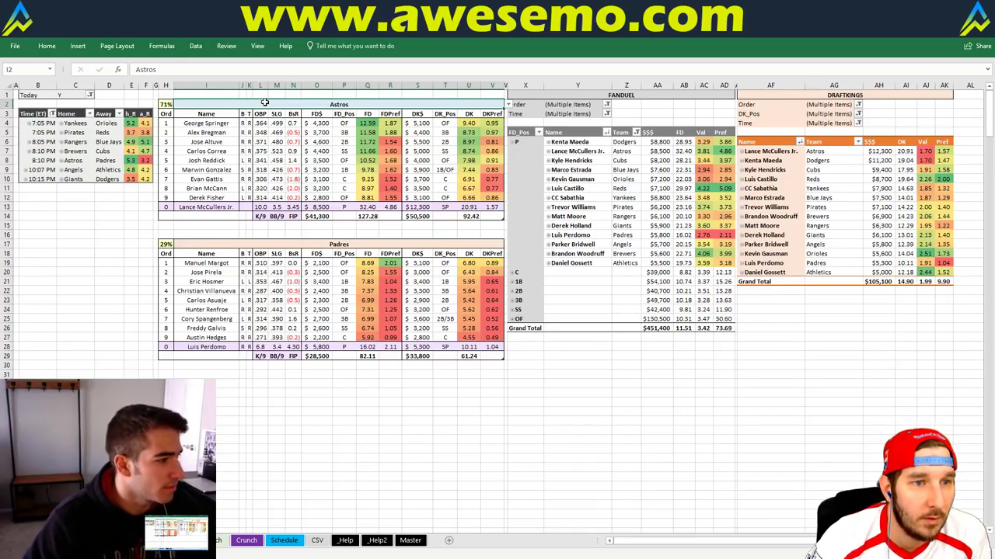
text(Angels)
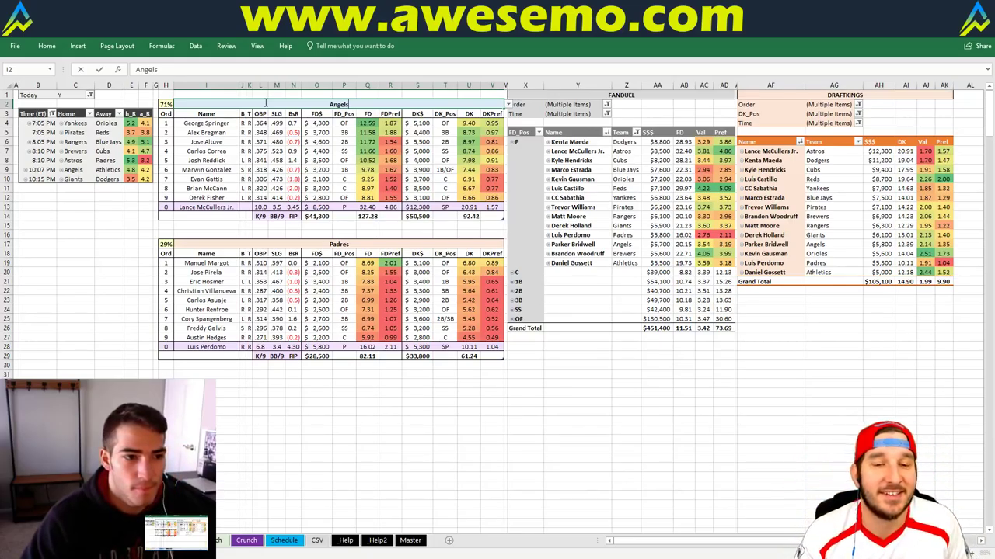
key(Return)
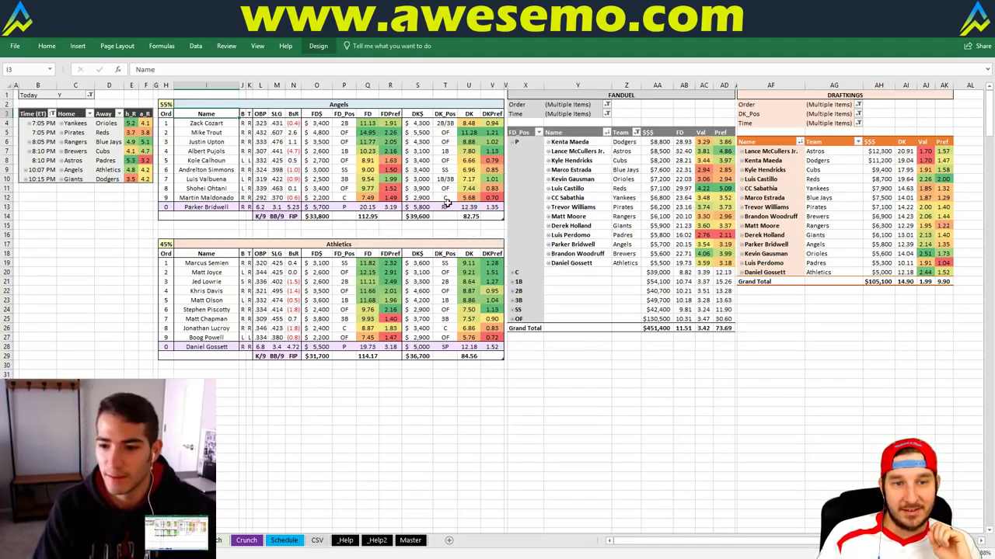
Step: Set the upper lineup table's team heading to Giants to load their matchup
click(201, 225)
click(109, 227)
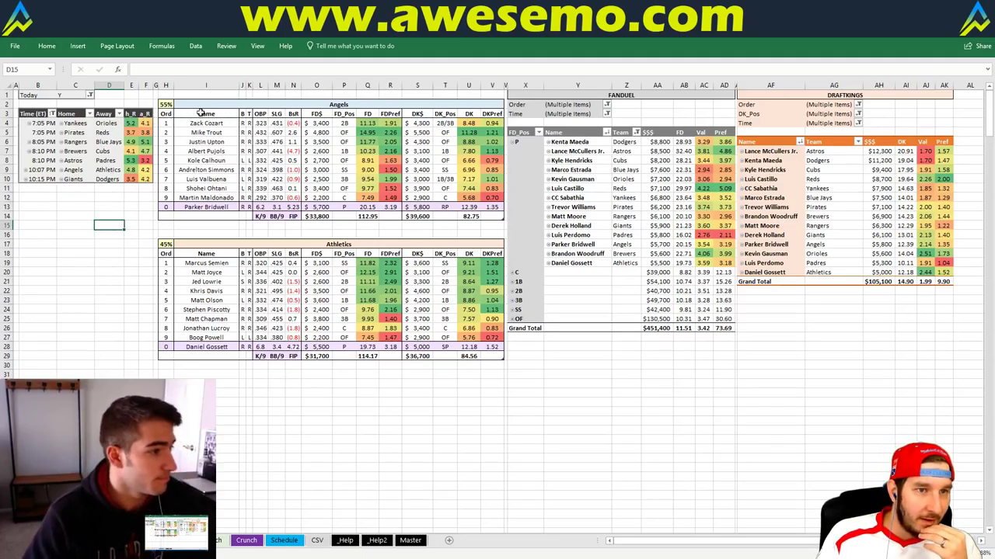
click(237, 102)
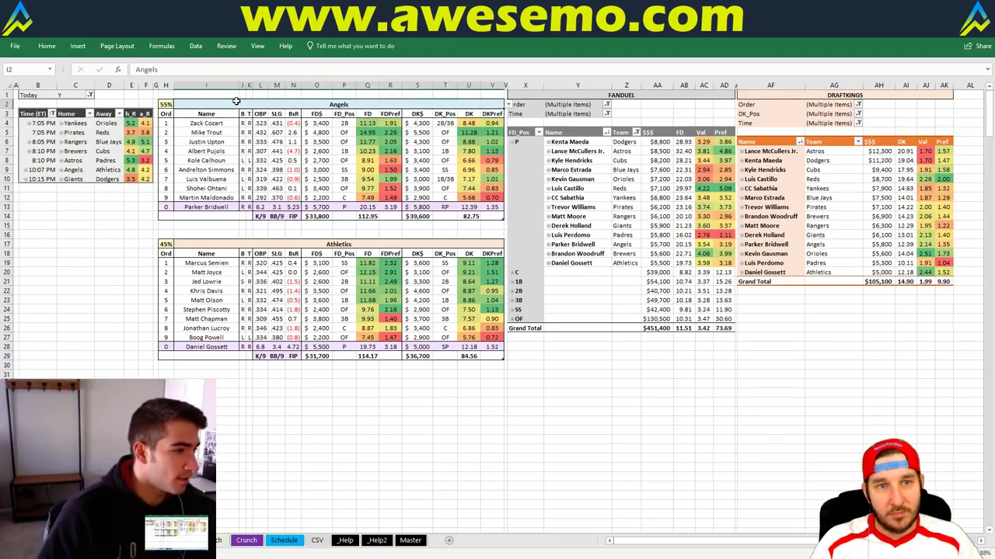
text(G)
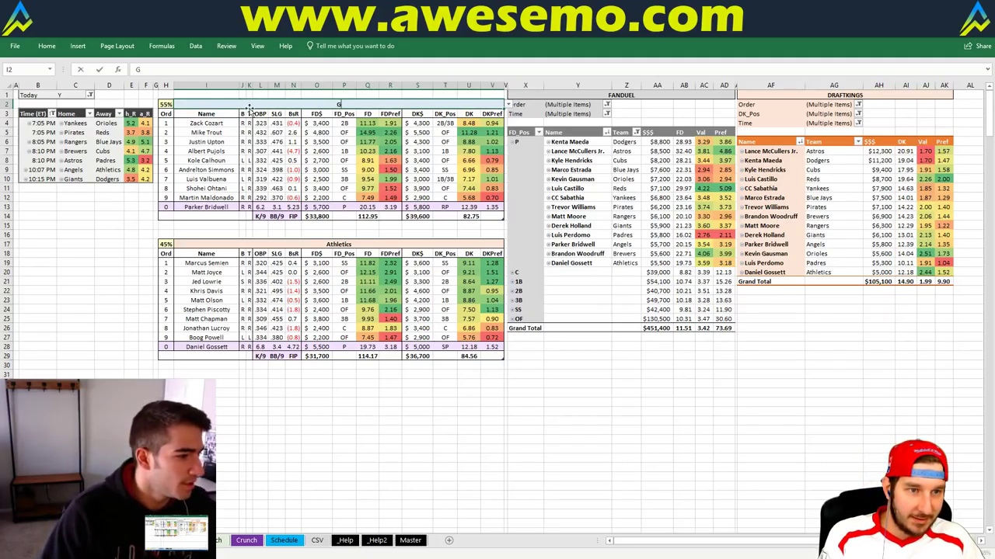
text(iants)
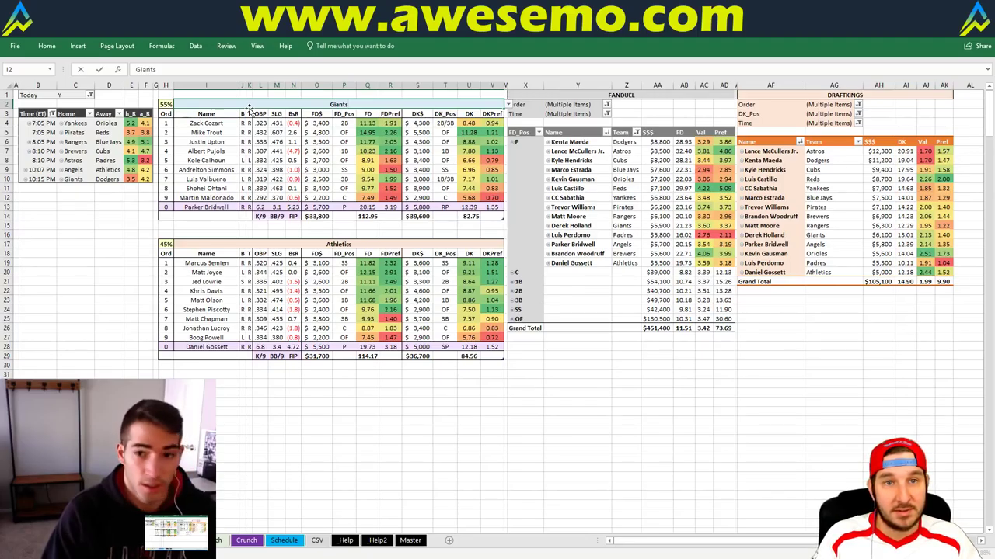
key(Return)
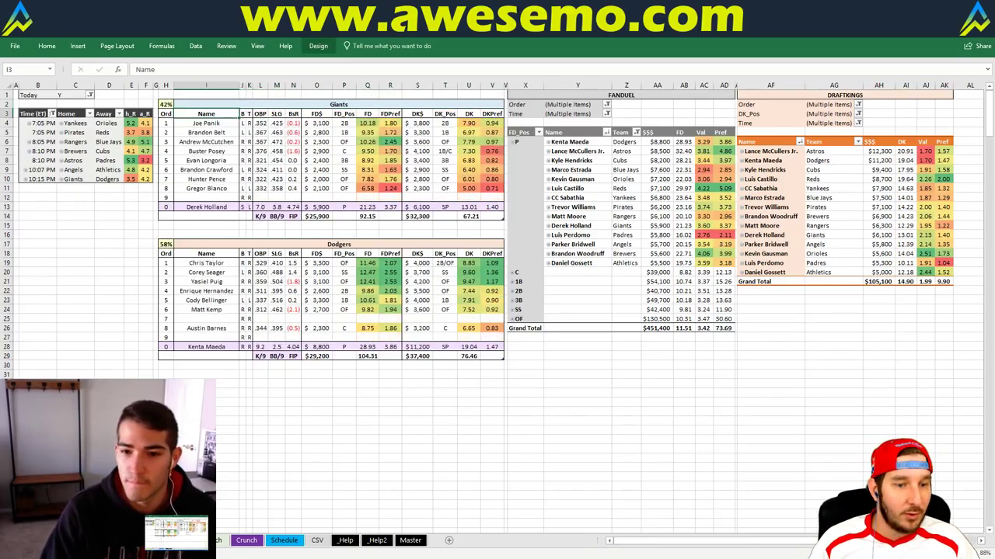
Step: Set Logan Forsythe's batting order to 7 in the player projections sheet and return to the matchup sheet
key(ctrl+Page_Up)
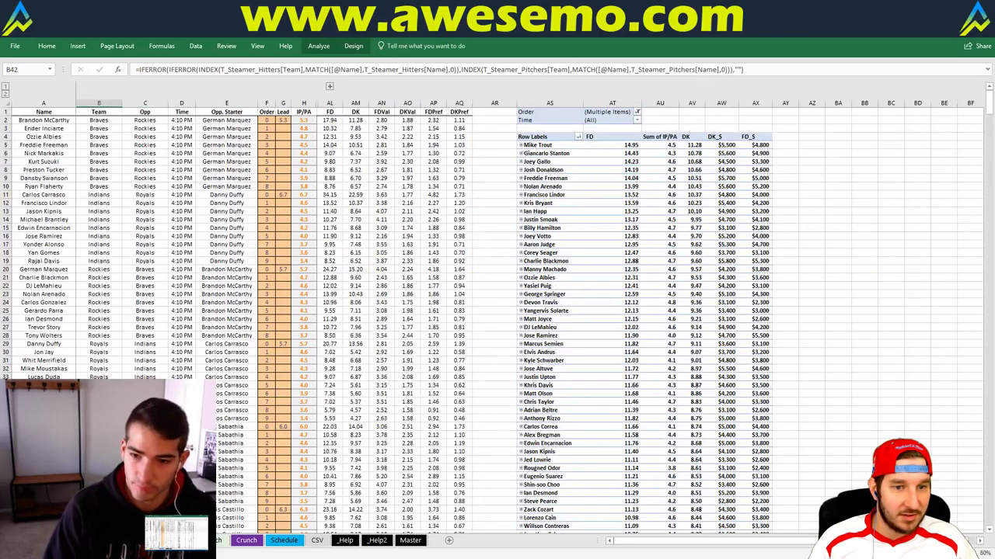
scroll(497, 310, down, 20)
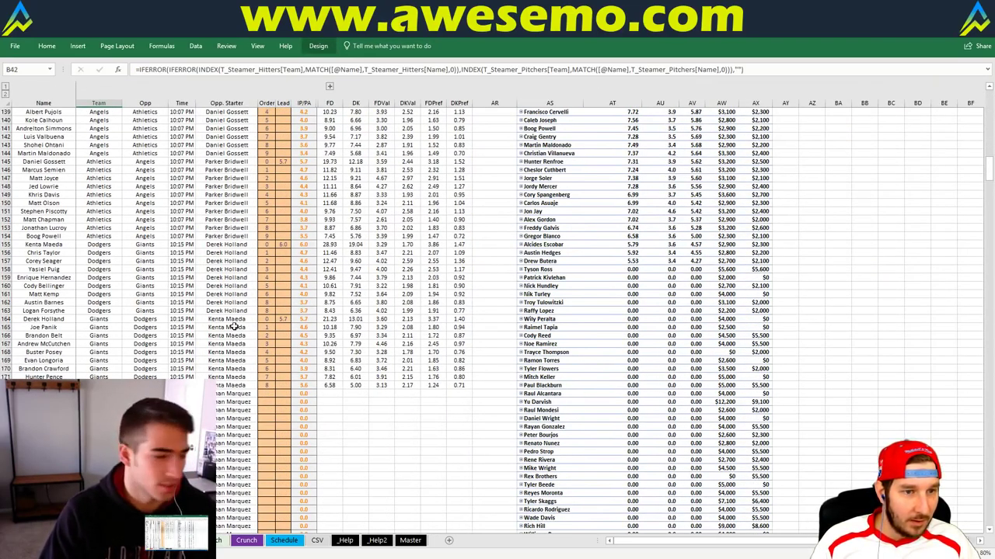
click(267, 310)
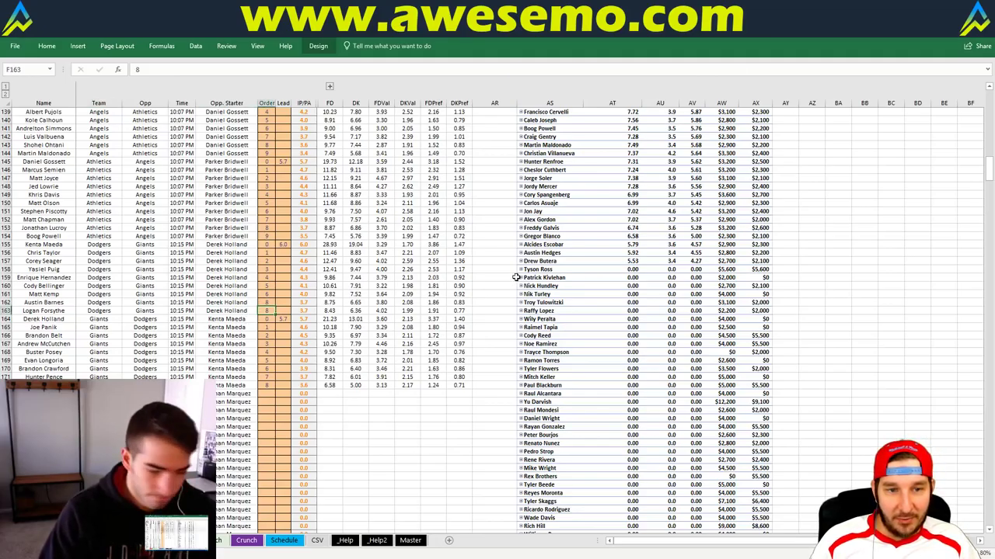
text(7)
key(Return)
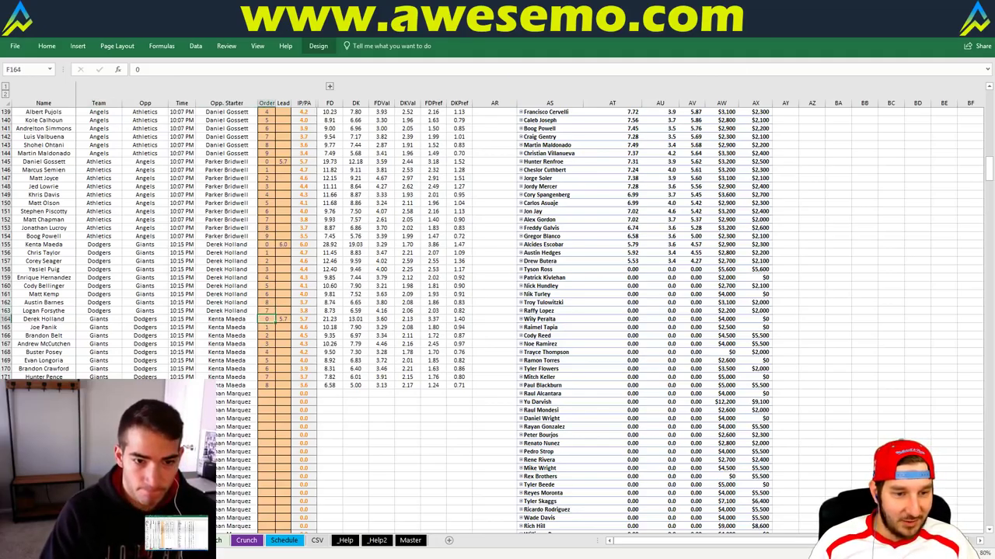
key(ctrl+Page_Up)
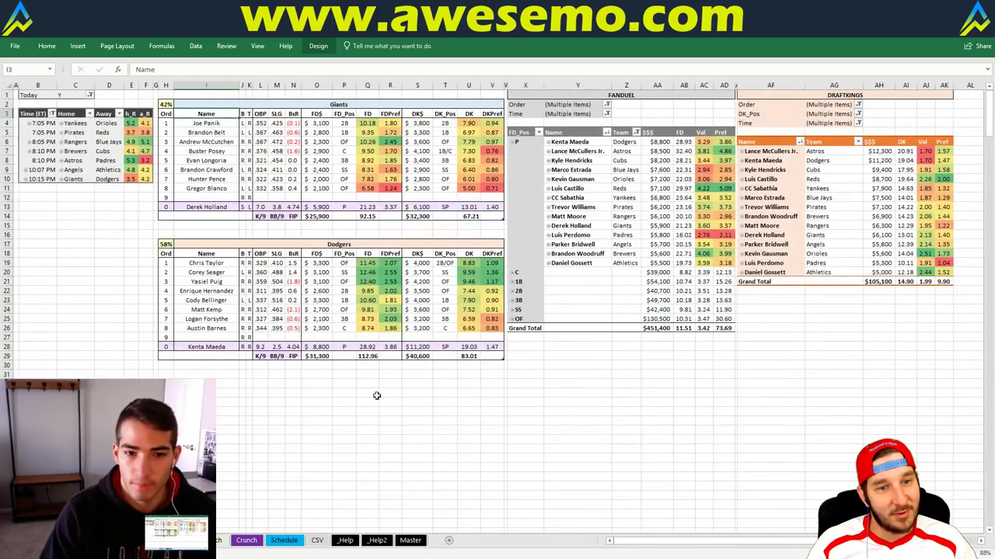
click(363, 413)
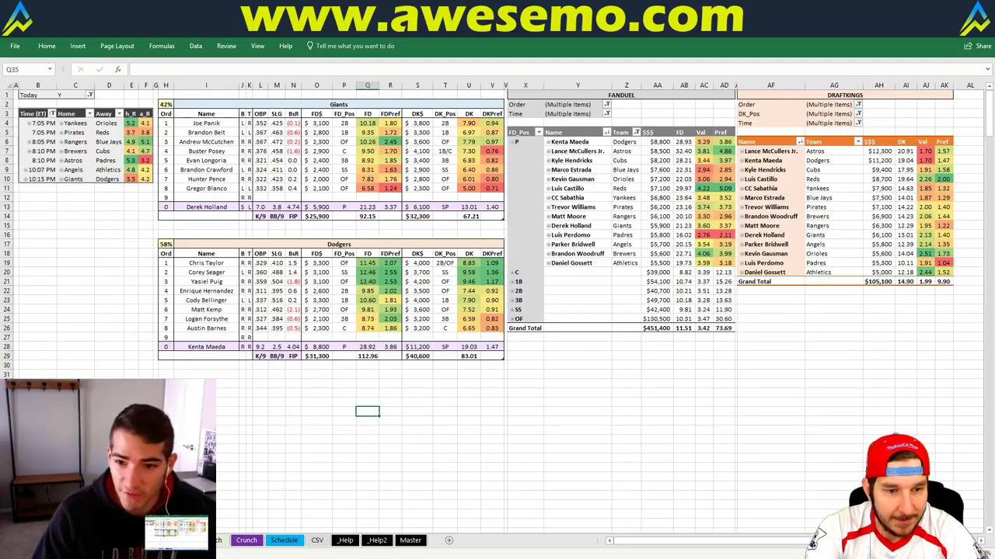
Step: Check the Dodgers' batting order entries in the player projections sheet and return to the matchup sheet
key(ctrl+Page_Down)
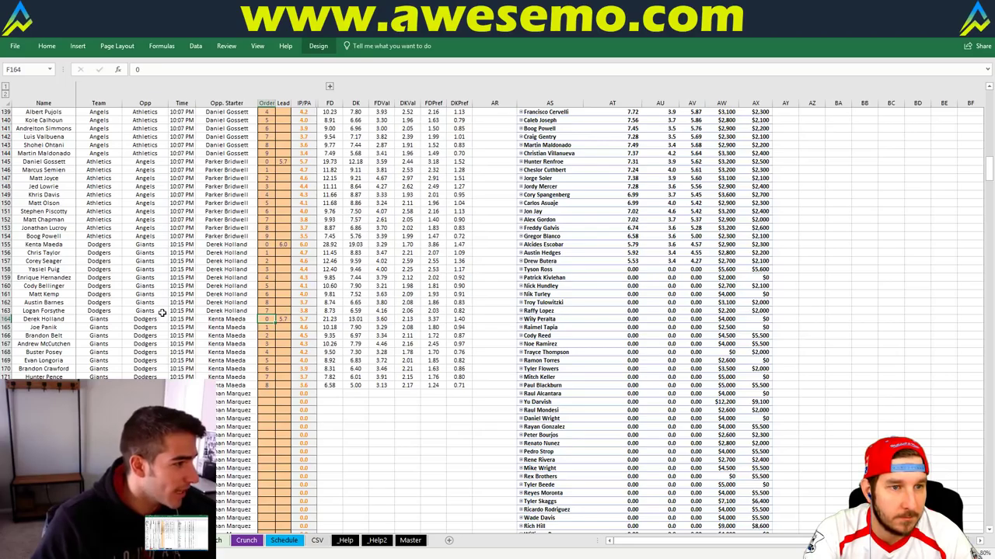
click(264, 302)
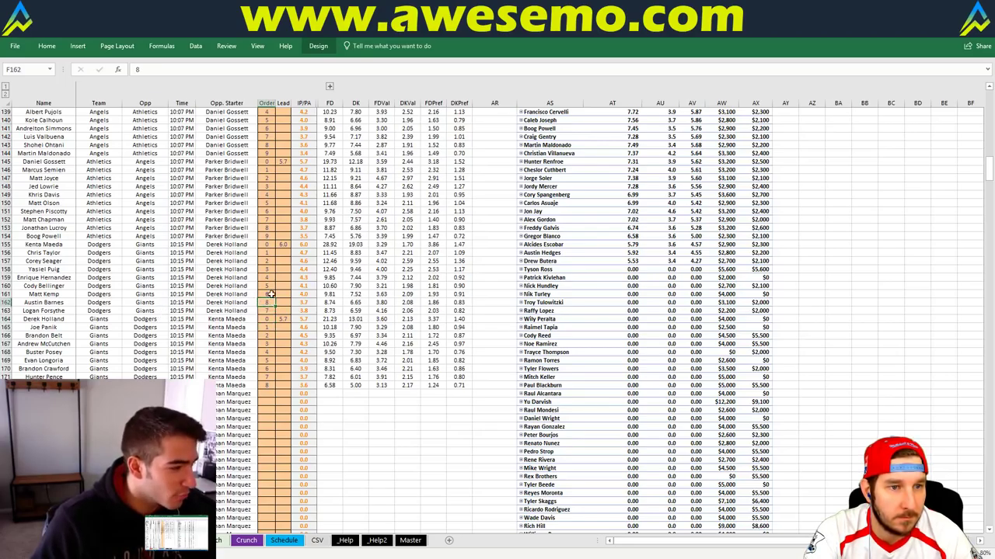
click(284, 245)
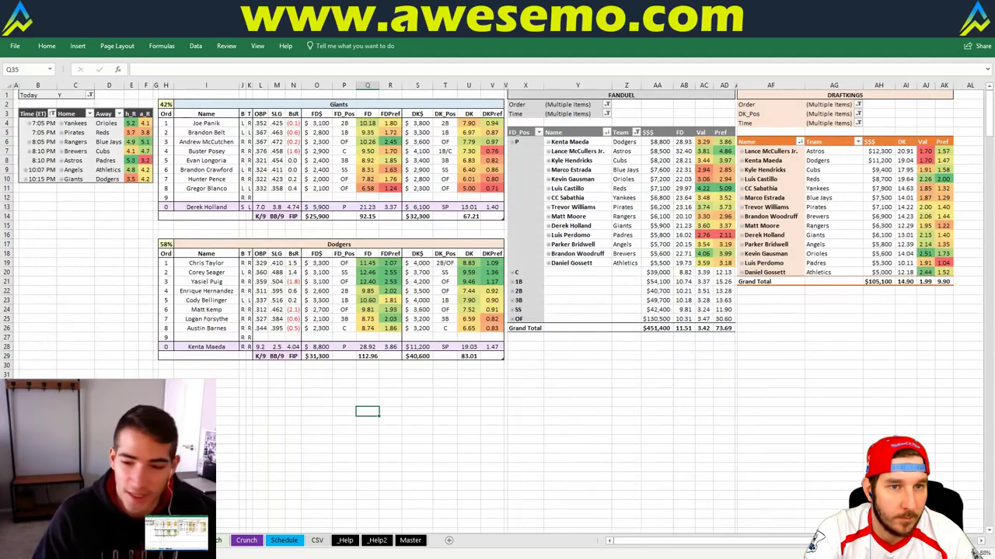
key(ctrl+Page_Up)
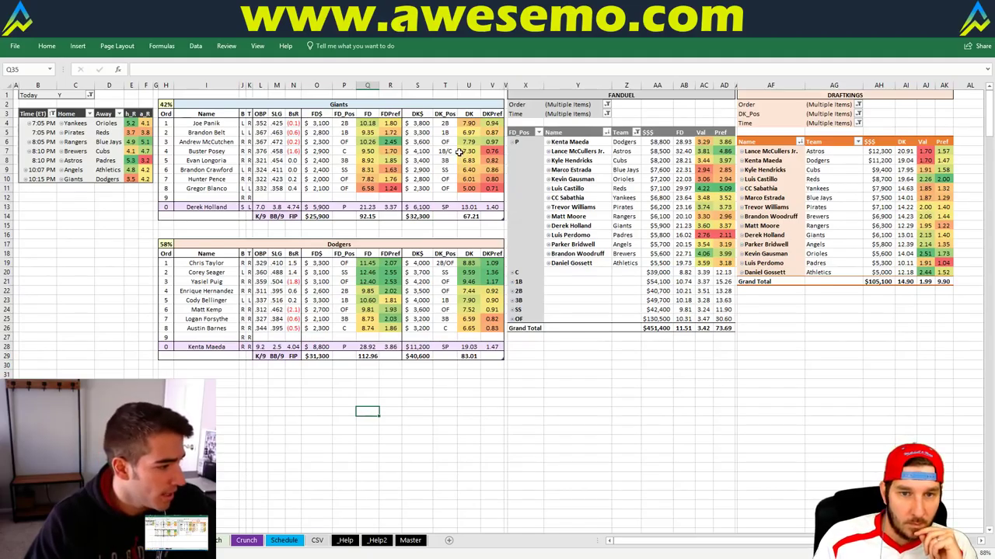
Step: Review the outfielders in the FanDuel pivot table by expanding OF instead of P, and restore the pitcher list
click(513, 144)
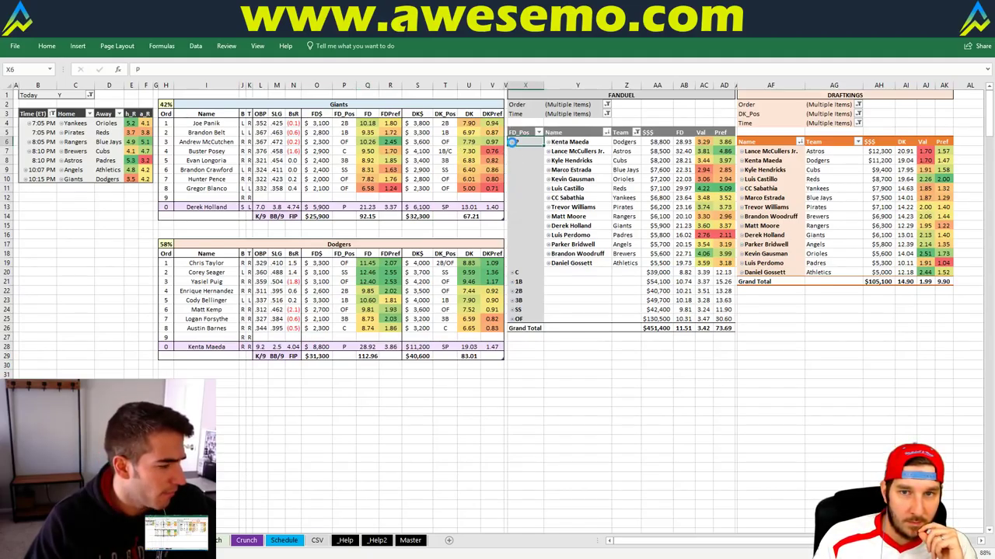
click(512, 199)
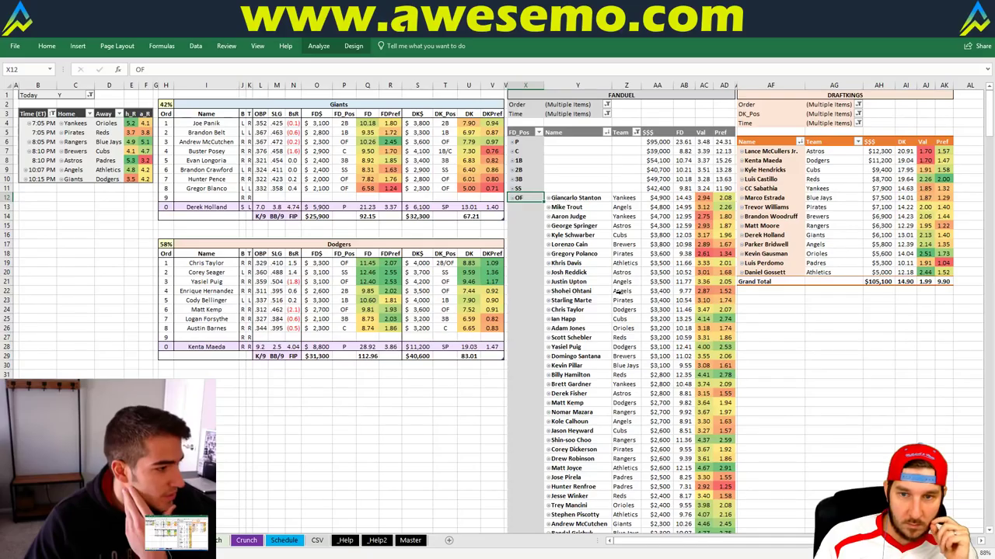
click(512, 200)
click(513, 143)
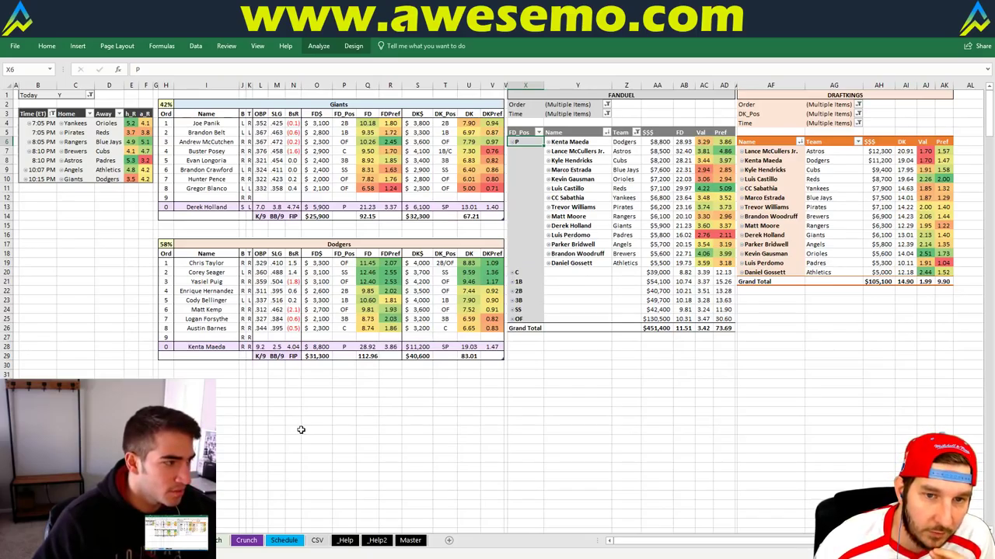
click(294, 458)
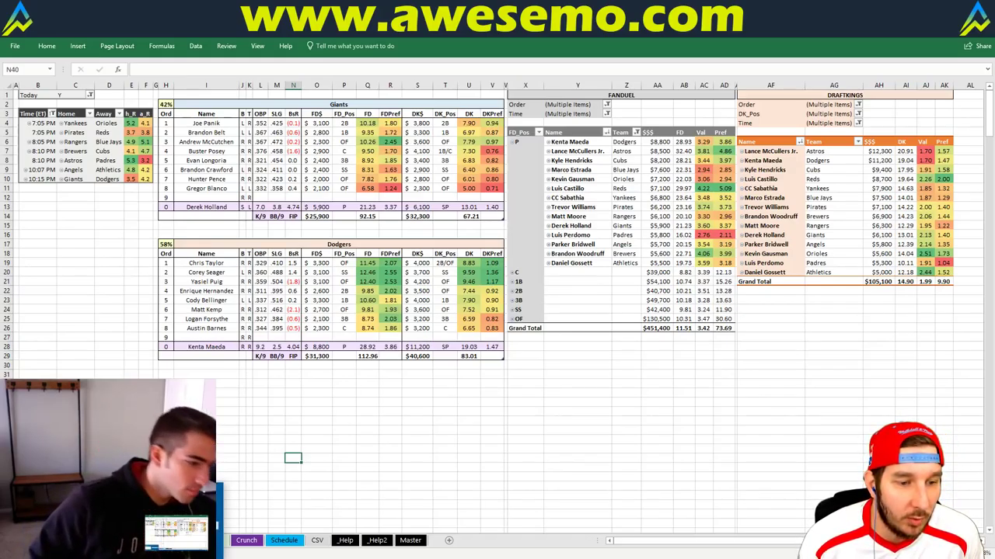
Step: Switch to the browser, reload the suspended Fantasy Cruncher FanDuel MLB page and open its game filter
key(alt+Tab)
click(164, 35)
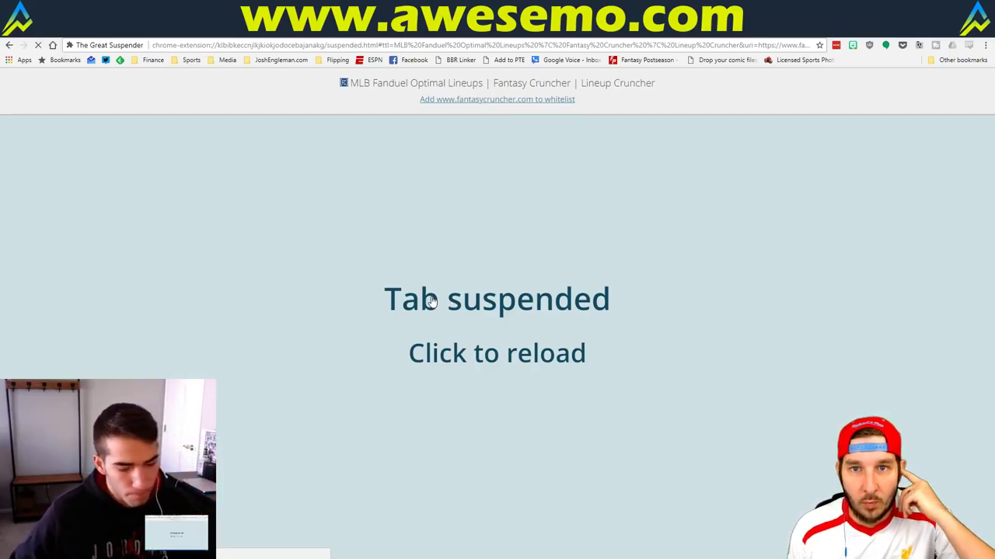
click(456, 272)
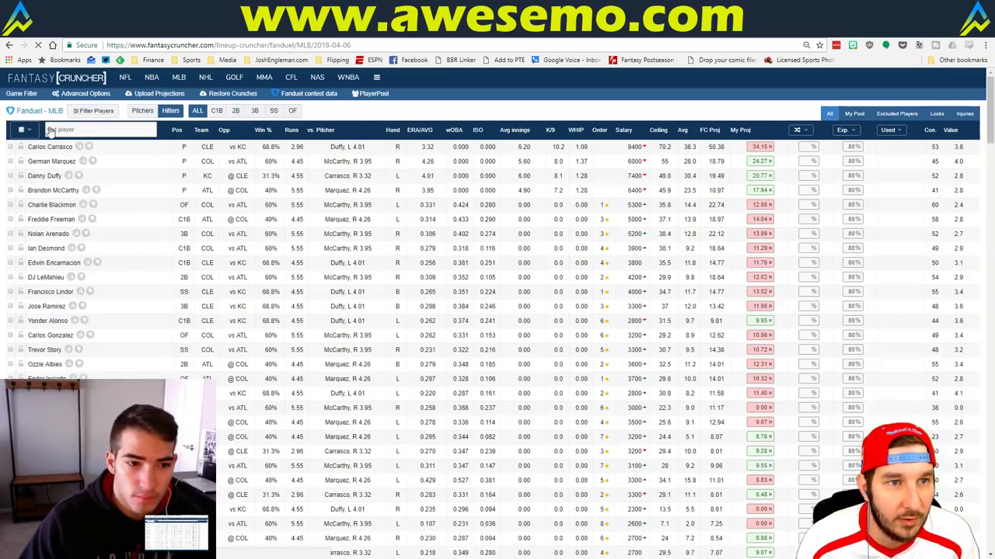
click(21, 95)
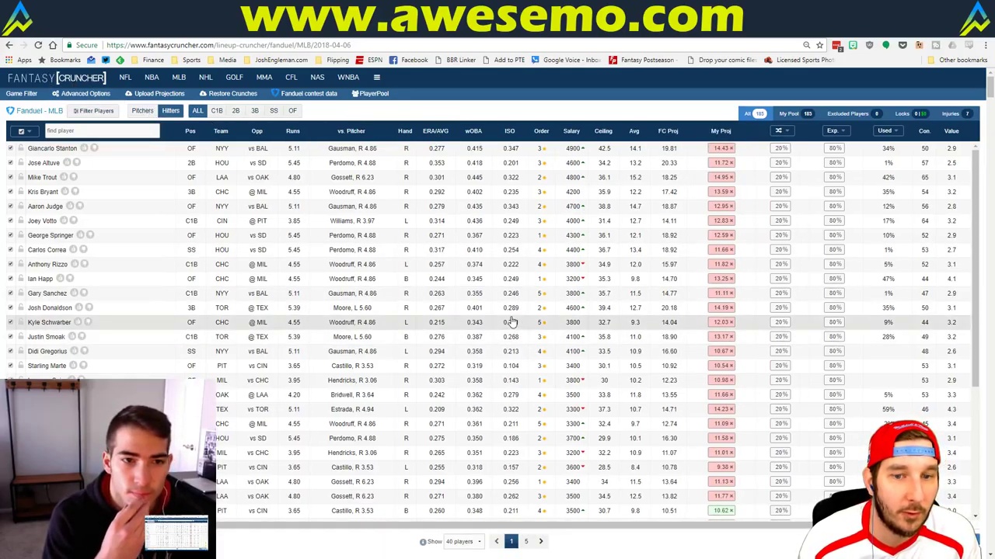
Step: Show only the pitchers in the used-player exposure list of the Crunch_1 lineups
scroll(321, 532, down, 4)
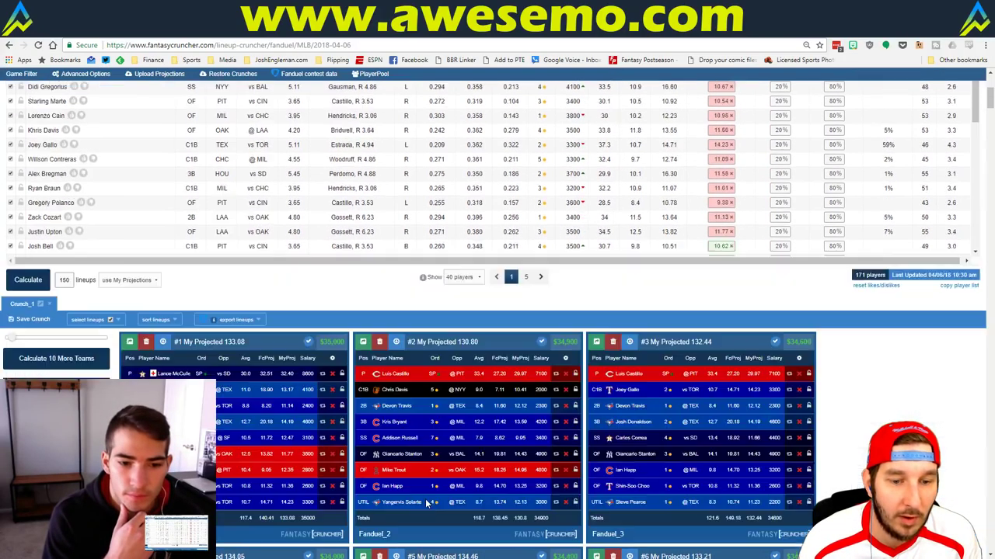
scroll(425, 504, down, 2)
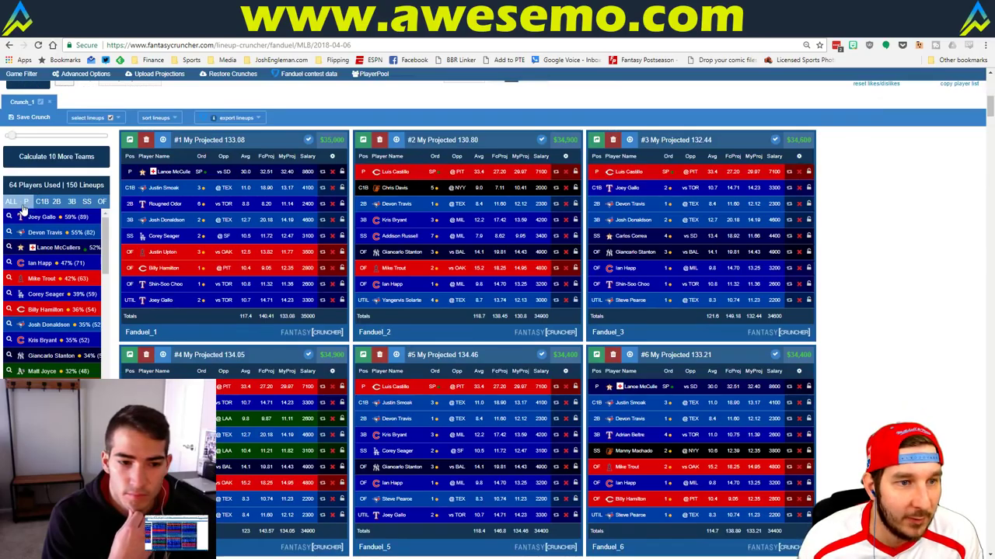
click(31, 204)
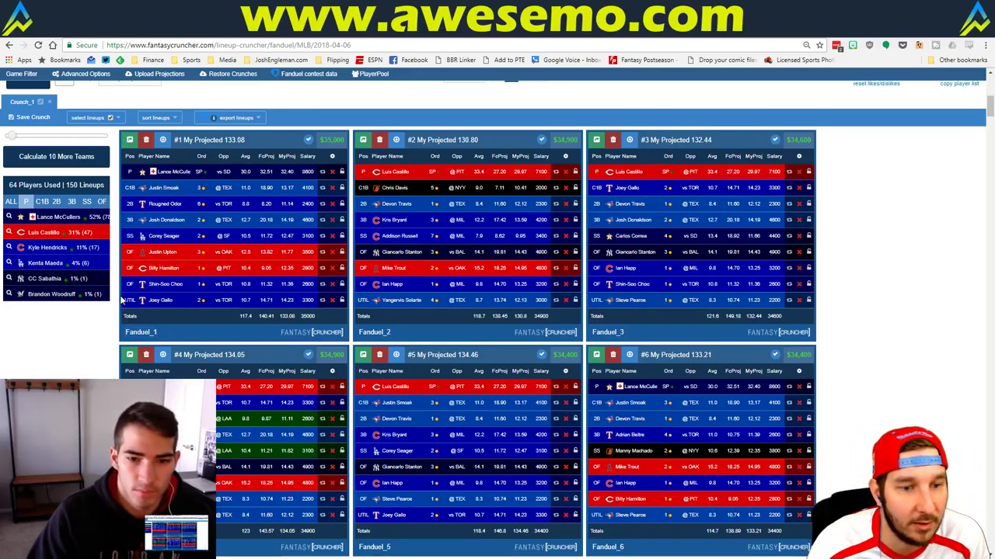
Step: Restore the full used-player exposure list and open the DraftKings MLB lineup optimizer
click(11, 202)
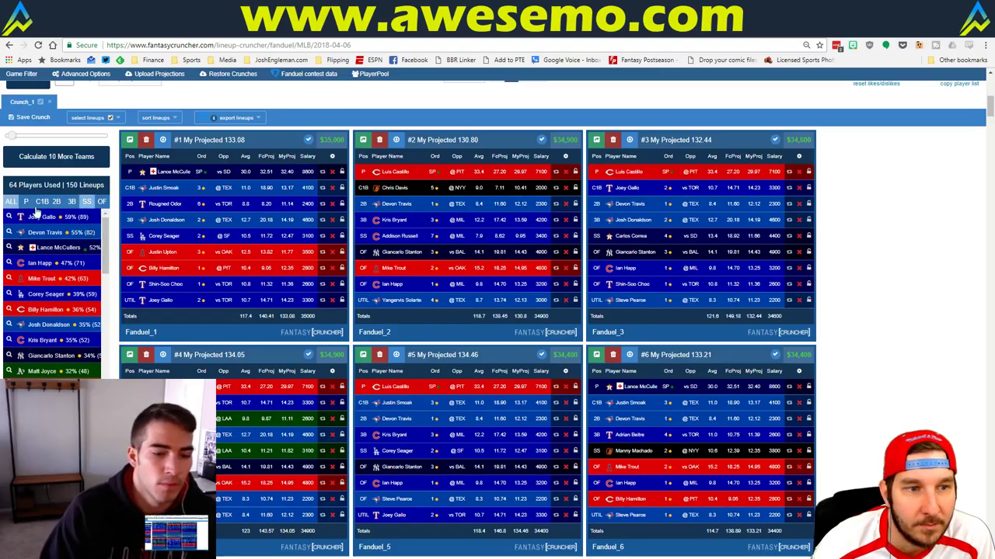
scroll(116, 327, up, 10)
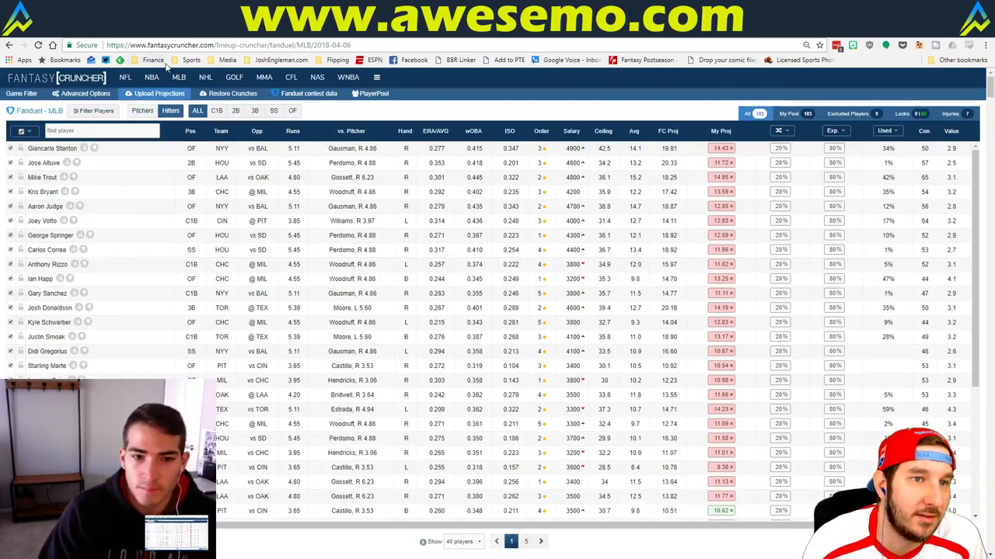
click(179, 78)
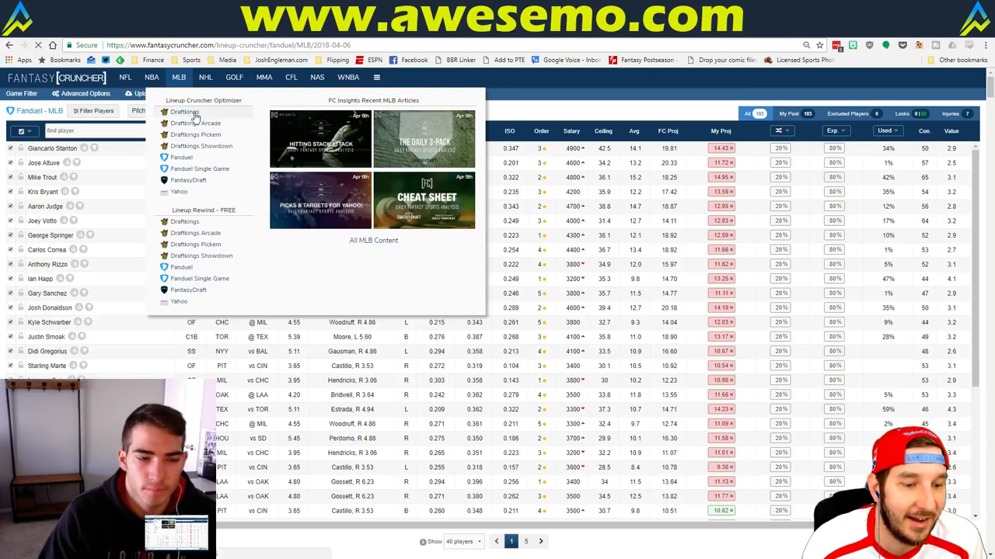
Step: Switch to the spreadsheet, move DK beside the player names in the projections pivot table, and copy the names with their DK values
key(alt+Tab)
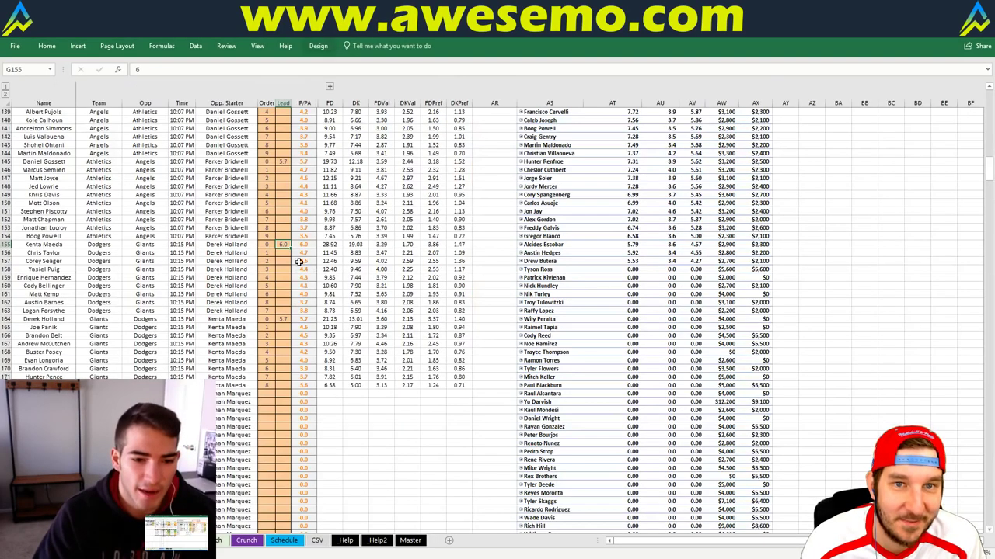
key(ctrl+Page_Up)
key(ctrl+Page_Down)
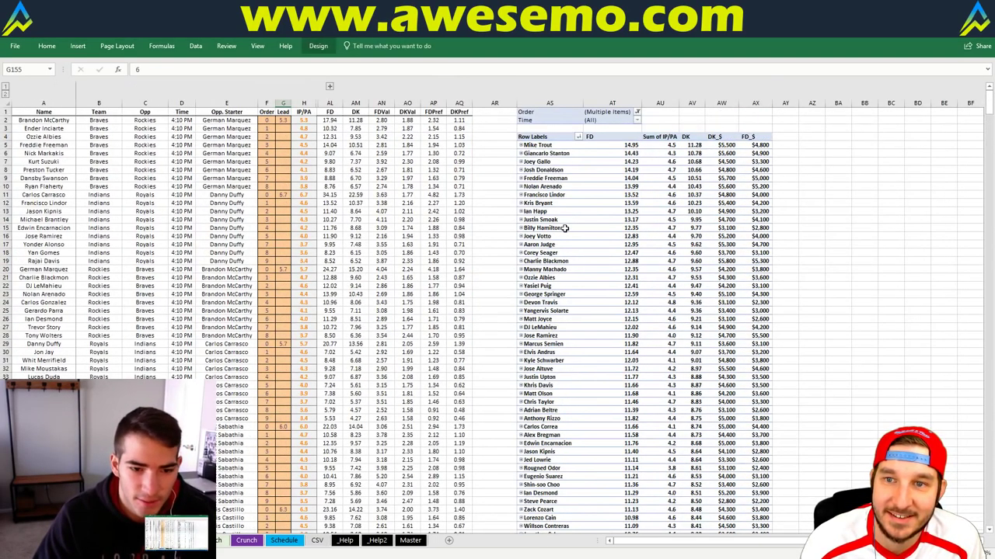
click(690, 137)
drag(690, 138, 606, 506)
key(ctrl+c)
Step: Switch to the browser, upload the copied names and DK values as MLB DraftKings 2018-04-06 player projections, and return to the Lineup Cruncher
key(alt+Tab)
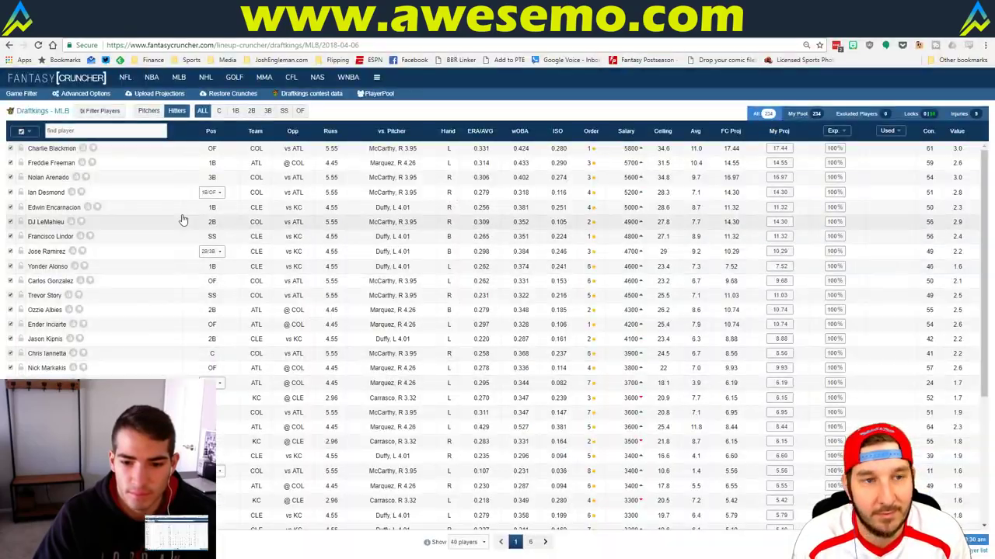
click(146, 97)
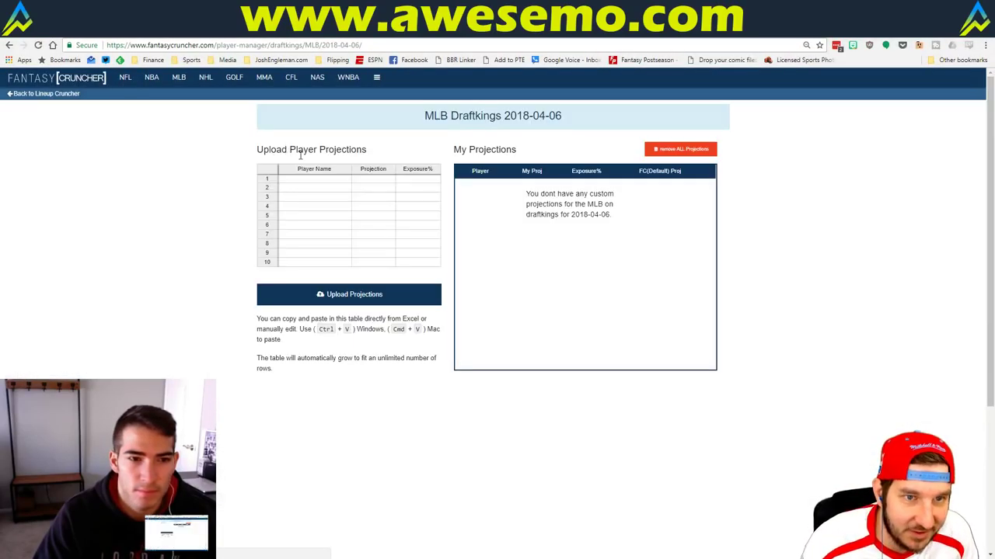
click(322, 178)
key(ctrl+v)
click(383, 299)
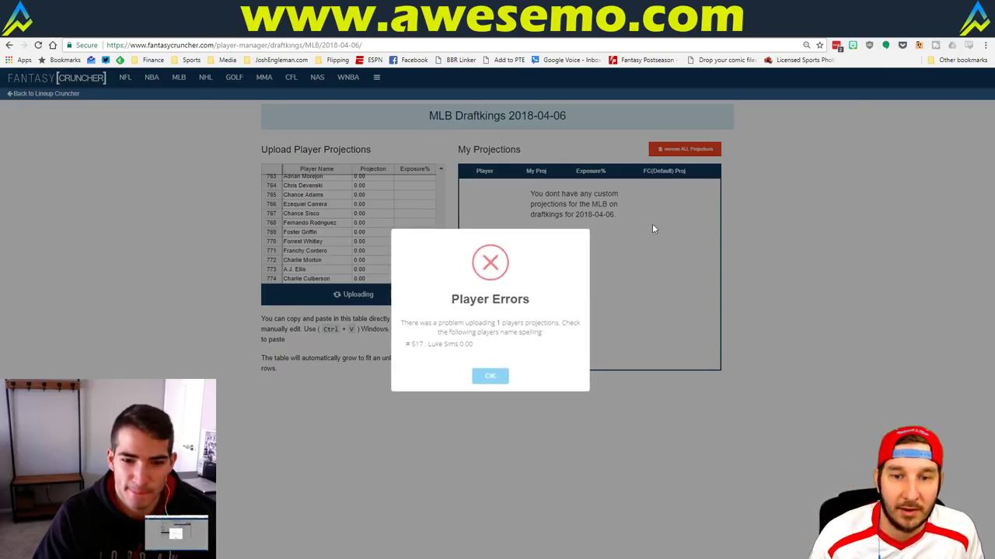
click(490, 376)
click(57, 95)
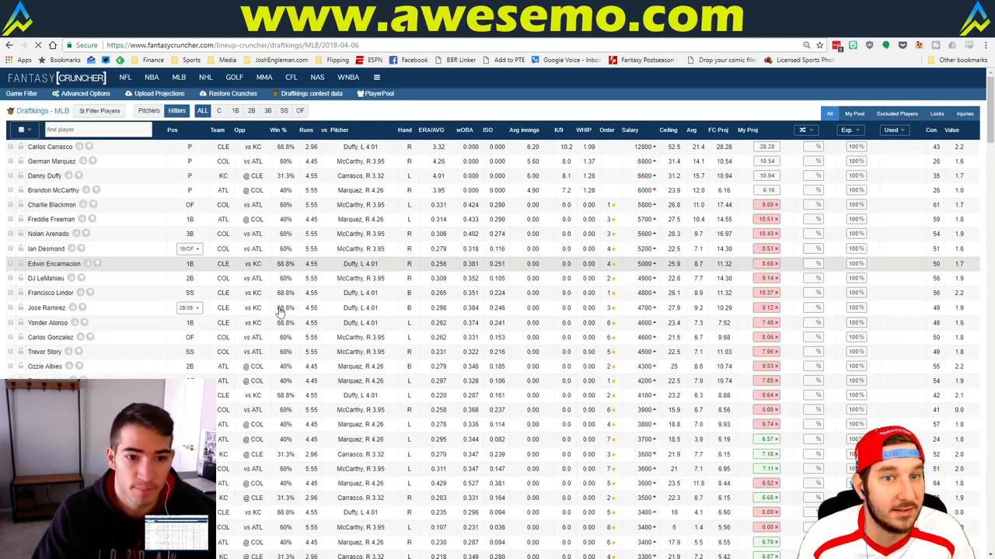
Step: Filter the DraftKings games to the 04/06 7:05 pm slate with 7 games
click(19, 93)
click(167, 126)
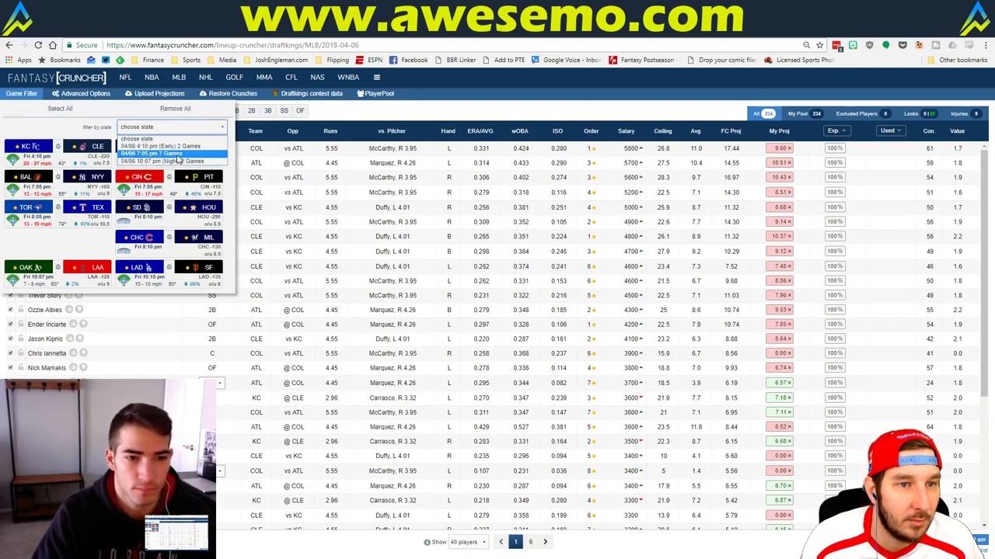
click(173, 155)
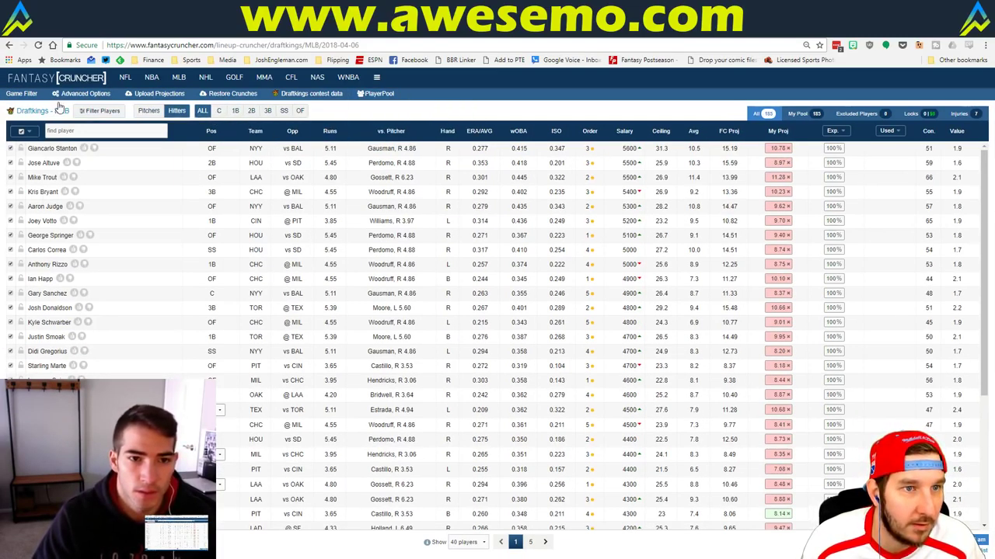
Step: In the advanced options, enable 20% randomness and apply an 80% exposure as Each to all players
click(82, 93)
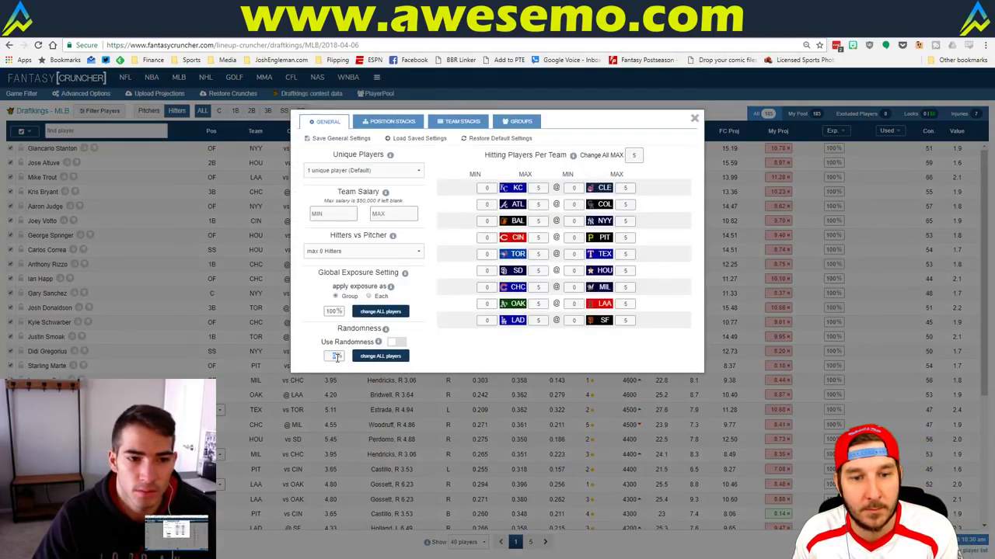
click(405, 361)
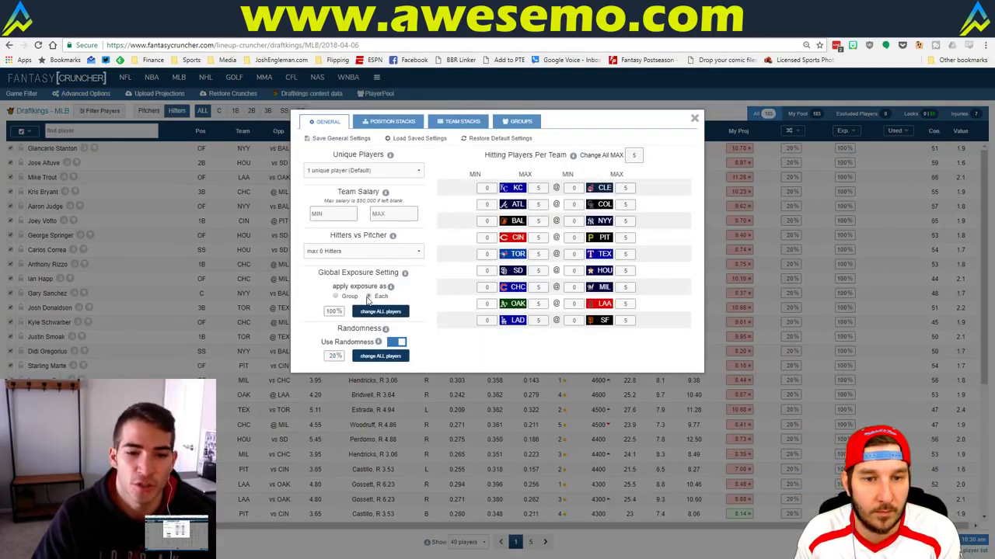
click(380, 311)
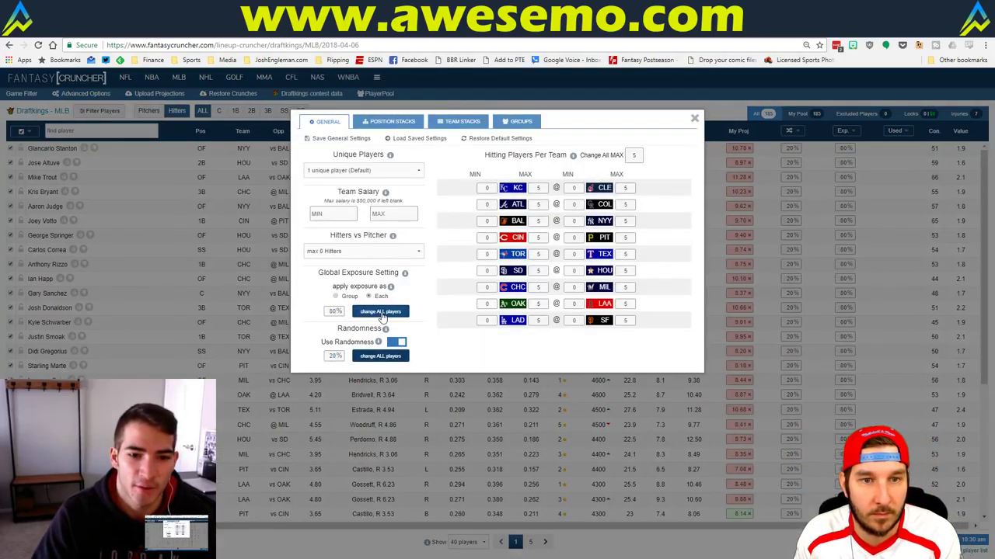
Step: Limit hitters versus pitcher to max 0, require 3 unique players per lineup, and close the advanced options
click(383, 171)
click(362, 190)
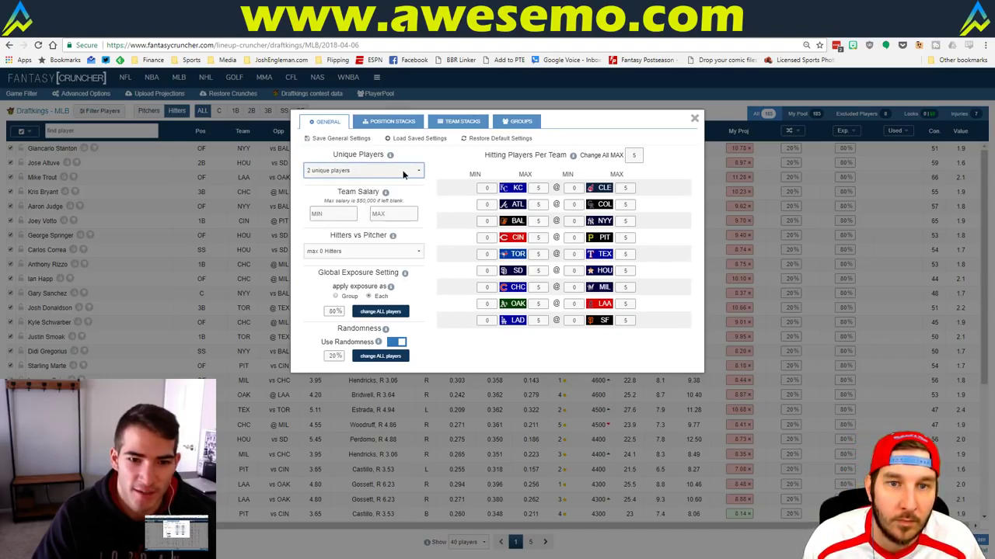
click(401, 171)
click(392, 197)
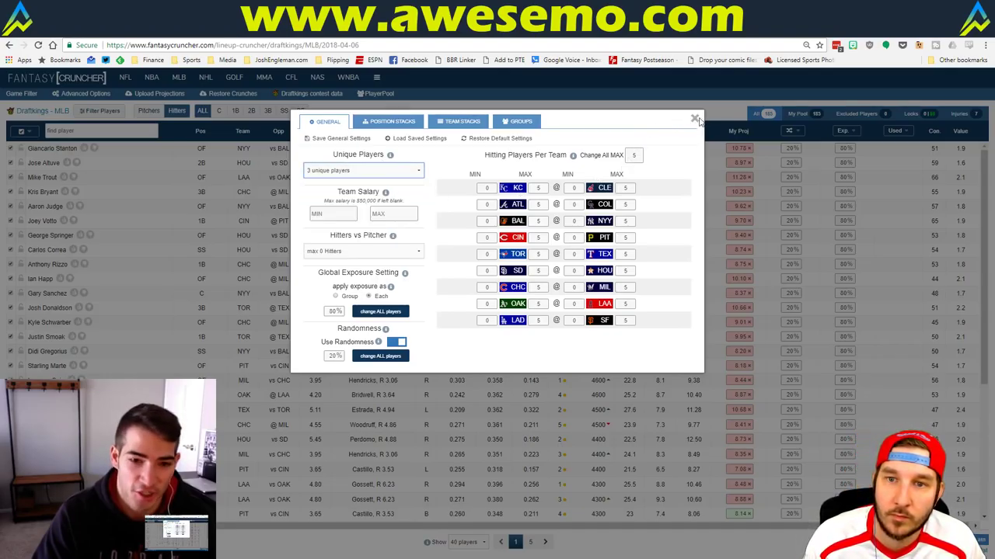
click(695, 119)
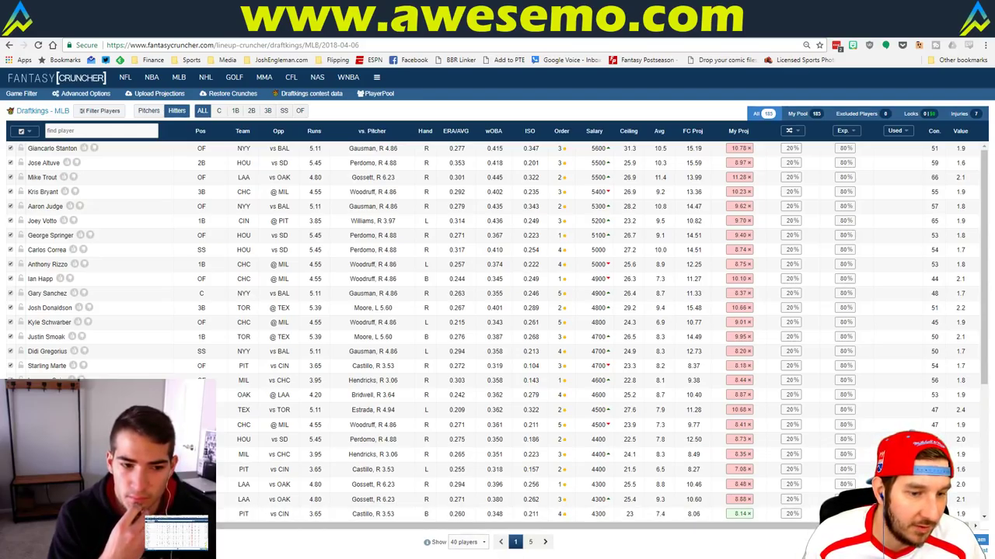
Step: Generate 150 DraftKings lineups and show only the pitchers in the used-player exposure list
scroll(497, 310, down, 10)
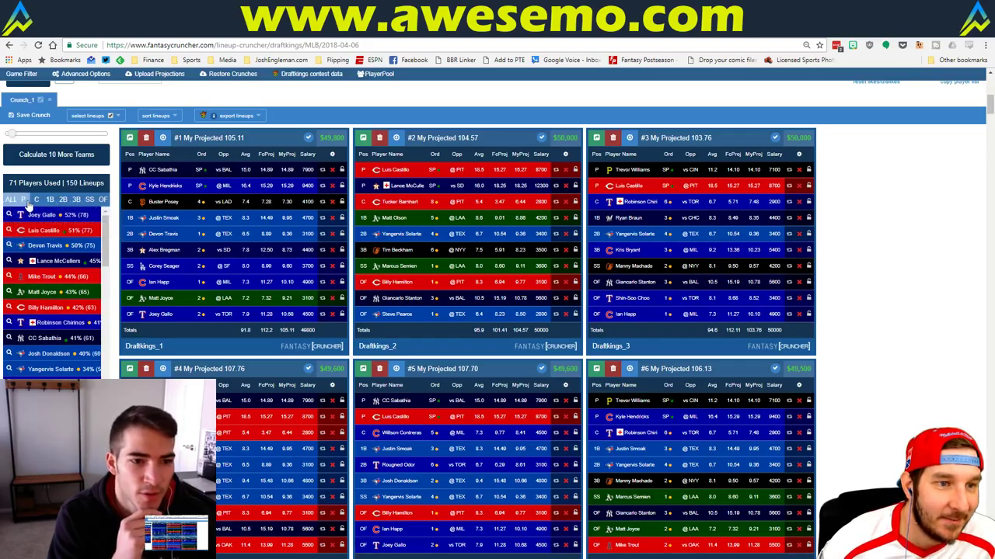
click(24, 199)
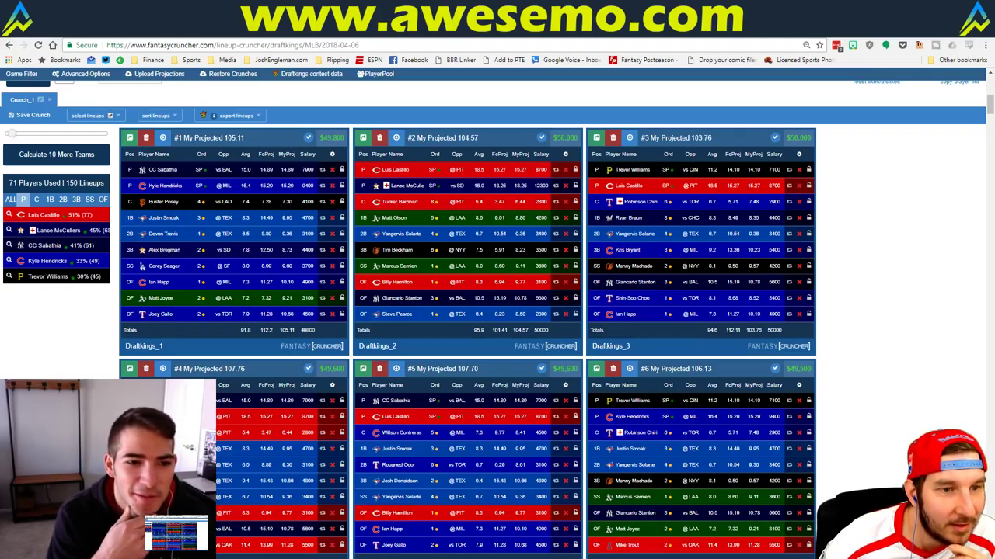
Step: Check the pitchers' DraftKings projections, including the Orioles starter's, in the spreadsheet's matchup sheet and return to the generated lineups
key(alt+Tab)
key(alt+Tab)
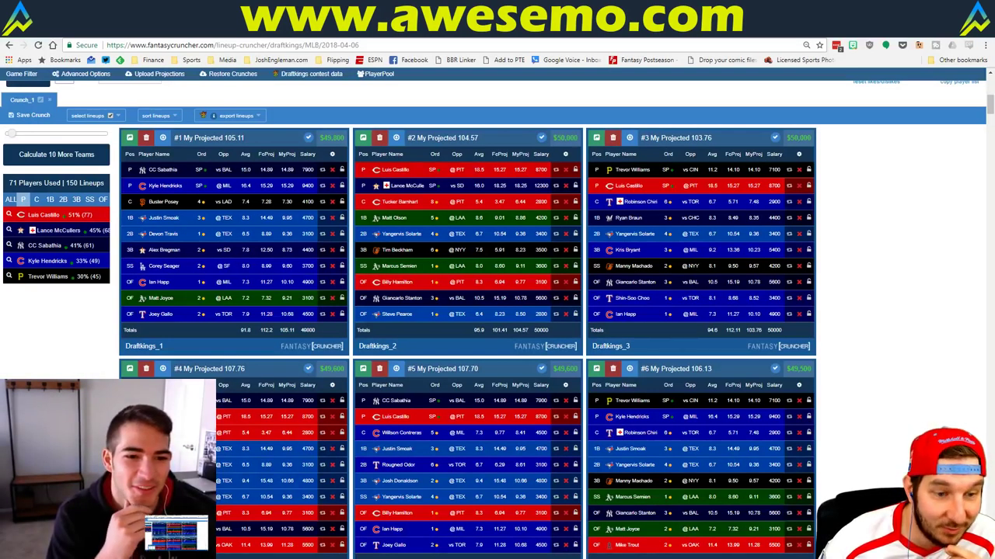
key(alt+Tab)
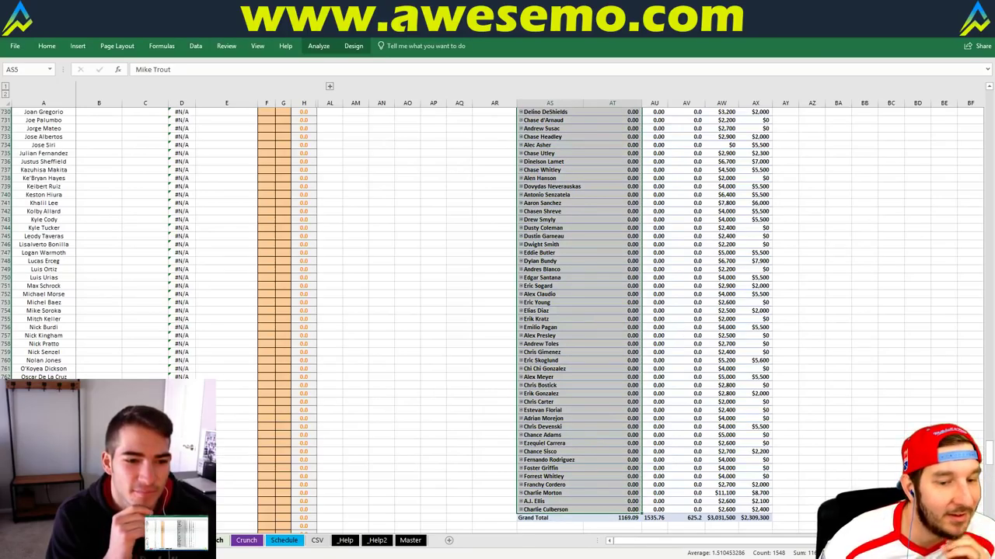
key(ctrl+Page_Up)
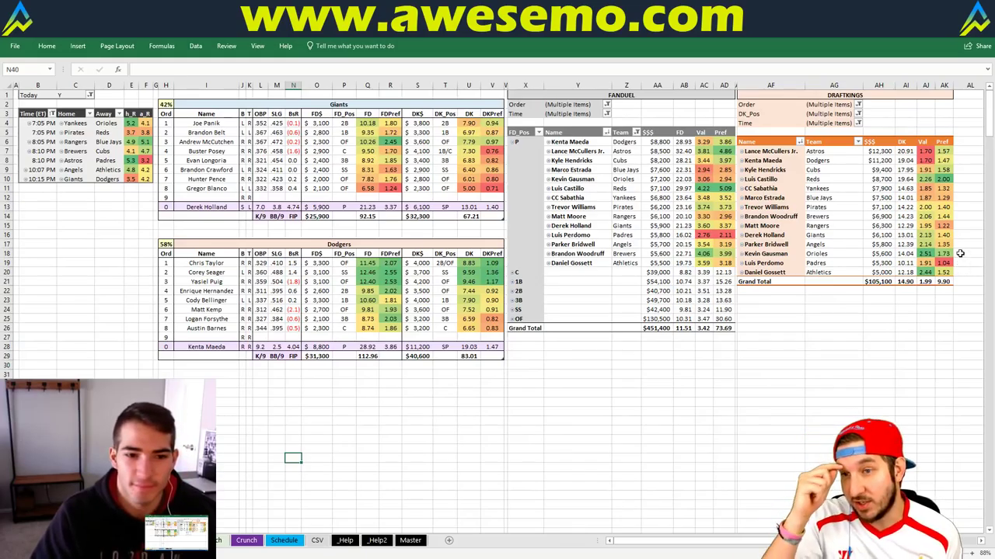
click(911, 255)
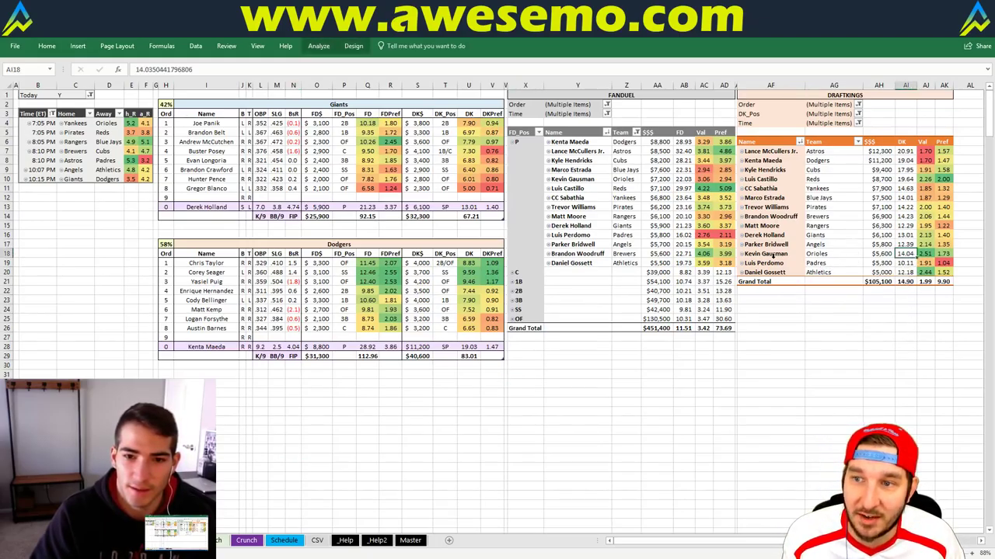
click(878, 327)
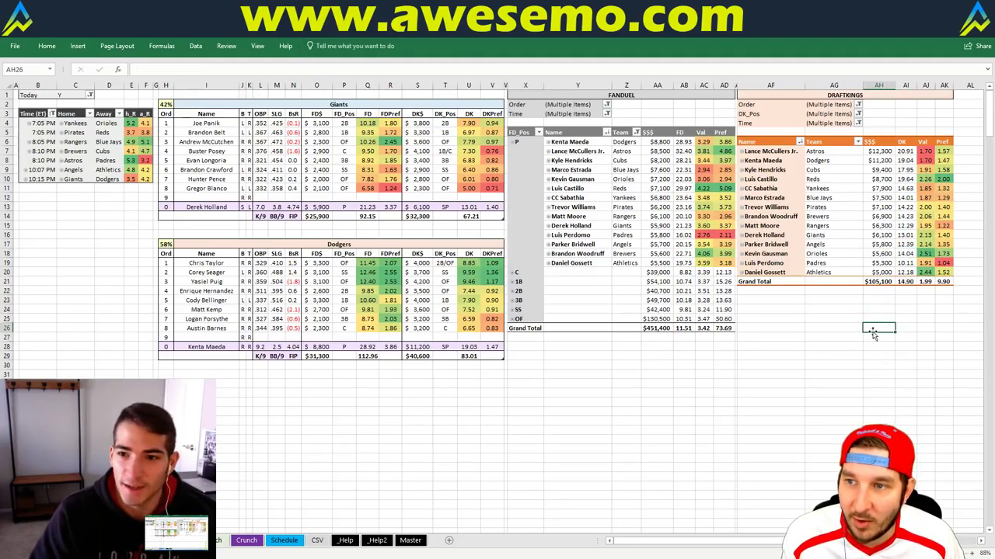
key(alt+Tab)
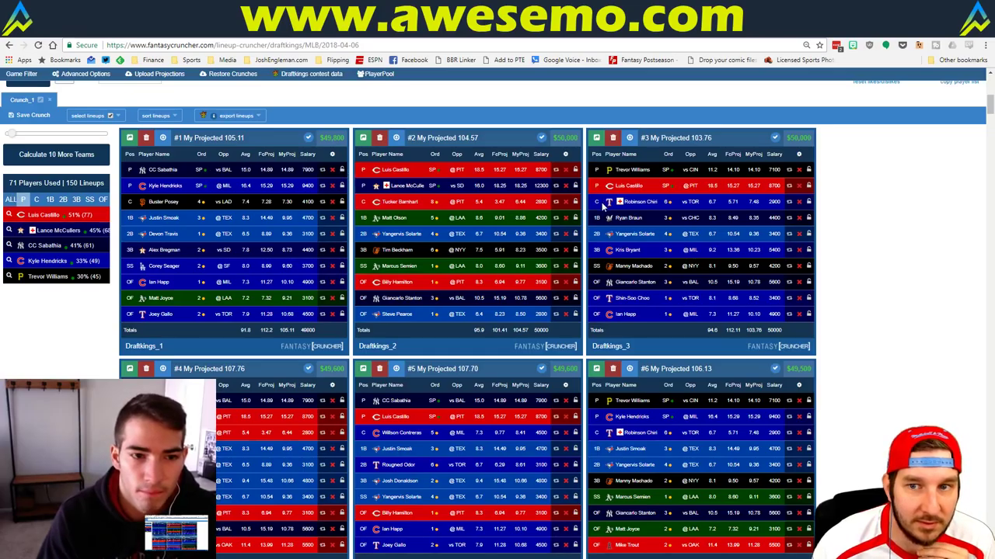
Step: Review the player exposures for C, 1B, 2B, 3B and SS in the DraftKings lineups
click(36, 199)
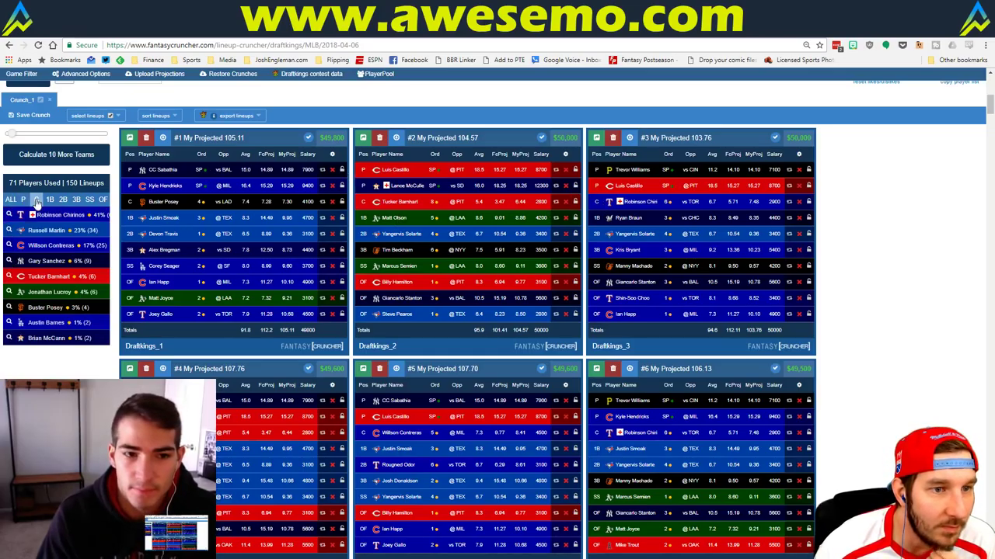
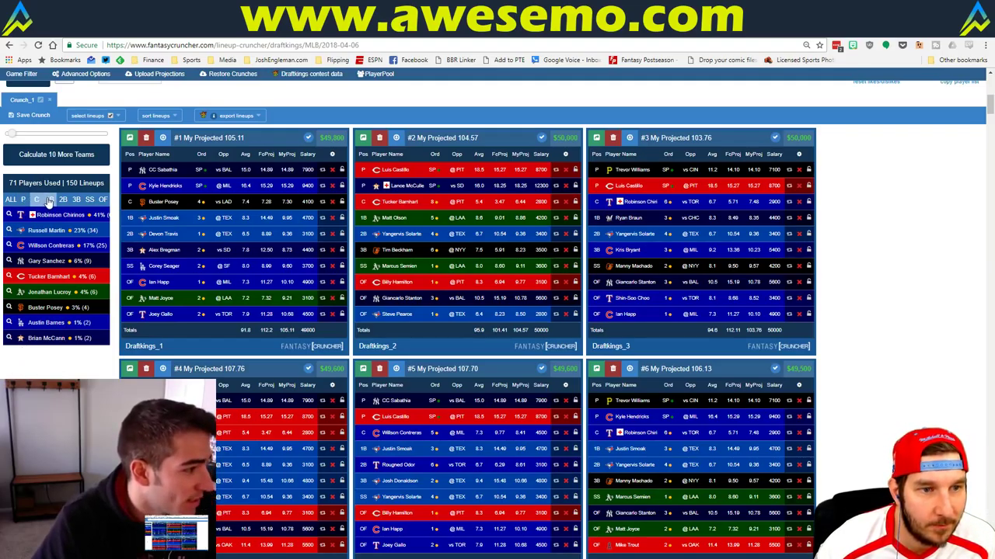
click(49, 200)
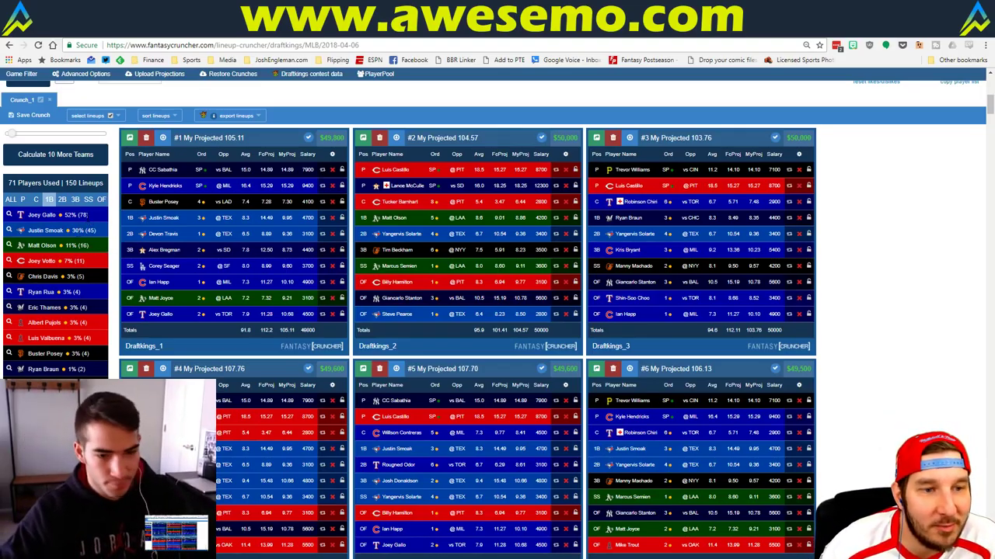
click(64, 200)
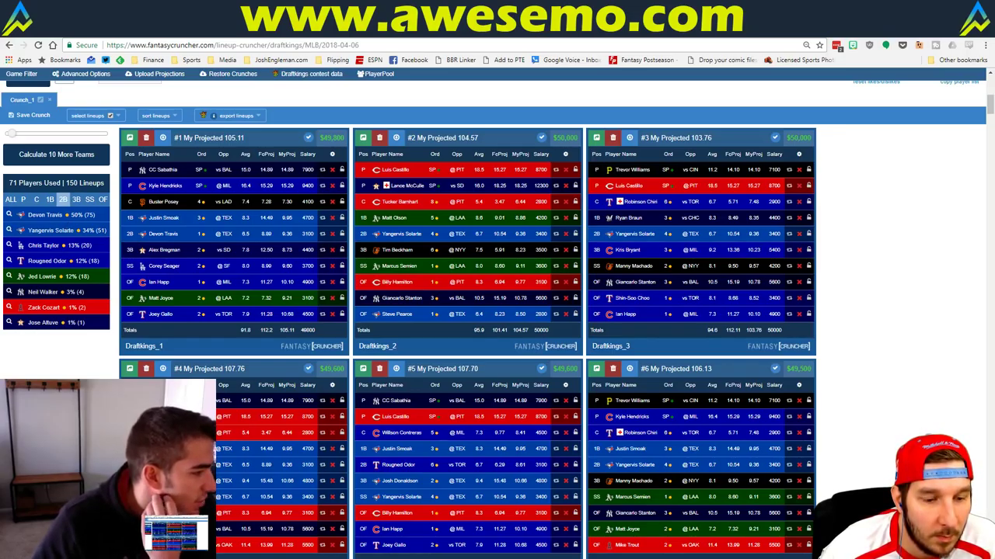
click(77, 200)
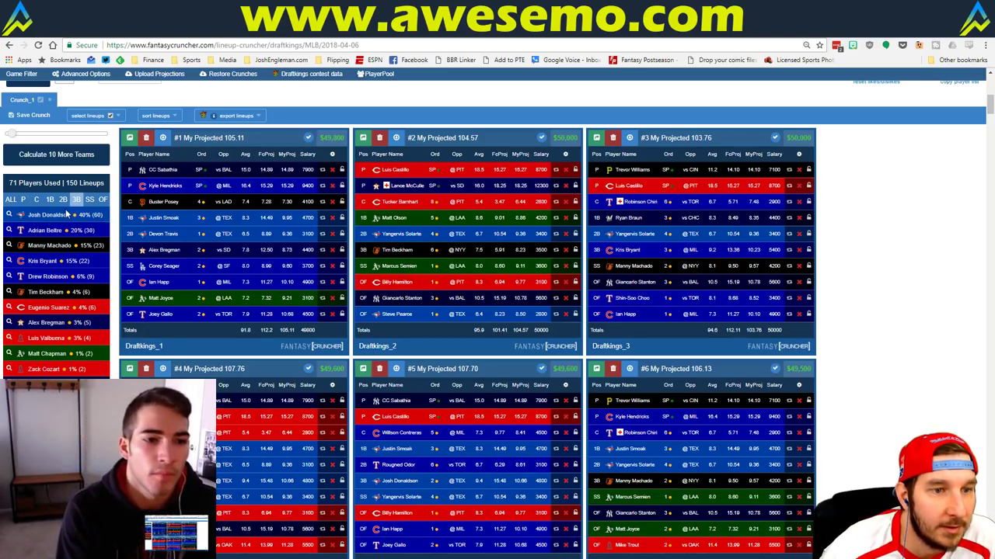
click(89, 200)
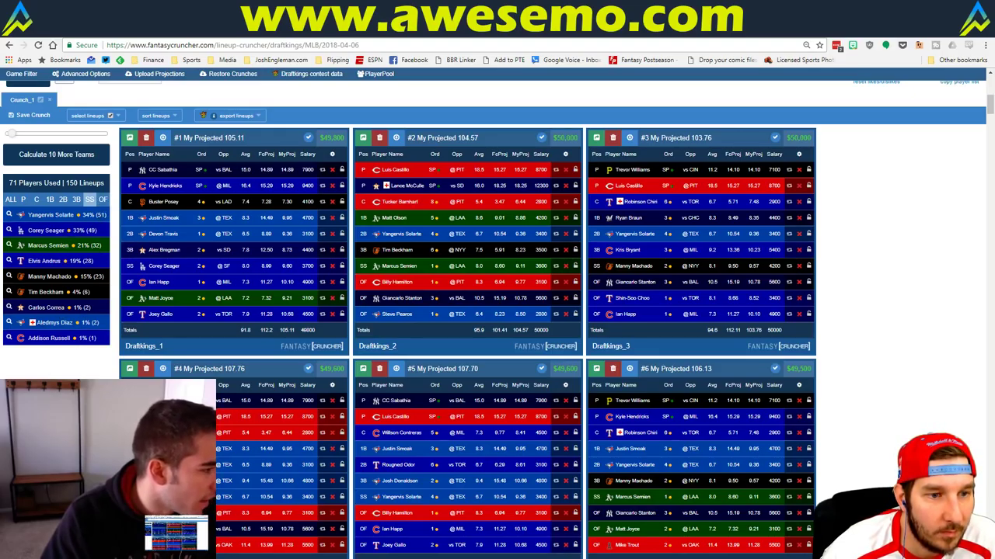
Step: Review the outfielder exposures, inspect only the lineups containing Kyle Schwarber, and remove that player filter
click(104, 200)
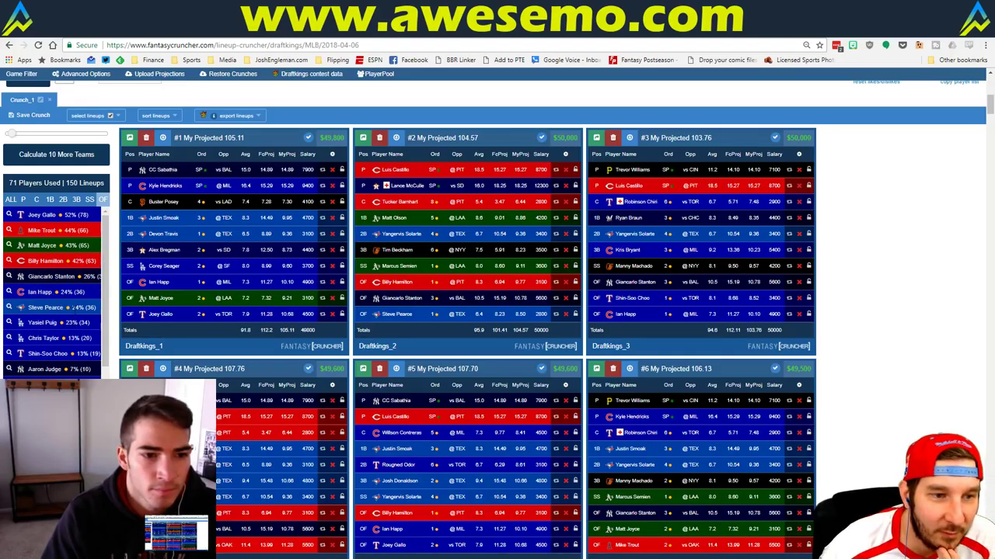
click(101, 277)
scroll(106, 303, down, 1)
scroll(107, 314, down, 2)
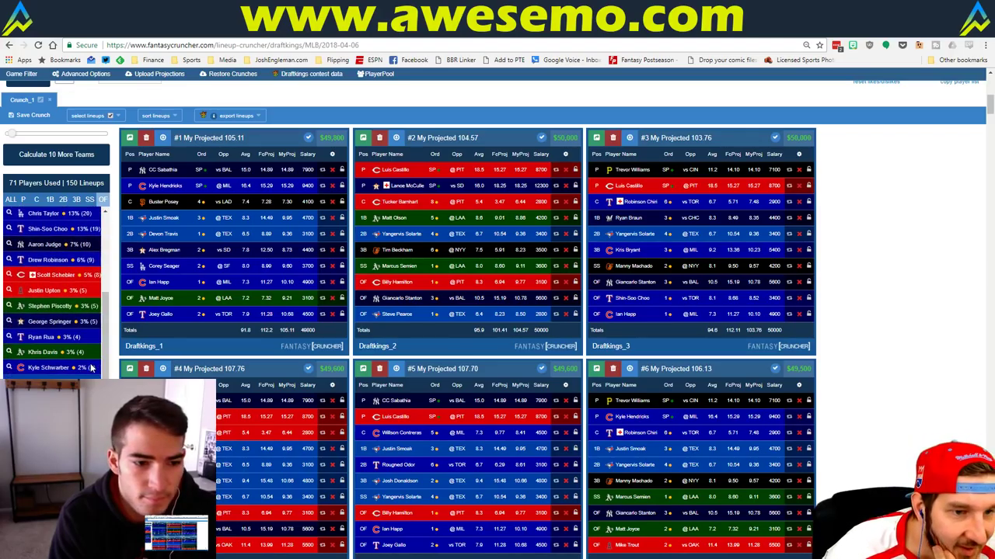
click(19, 367)
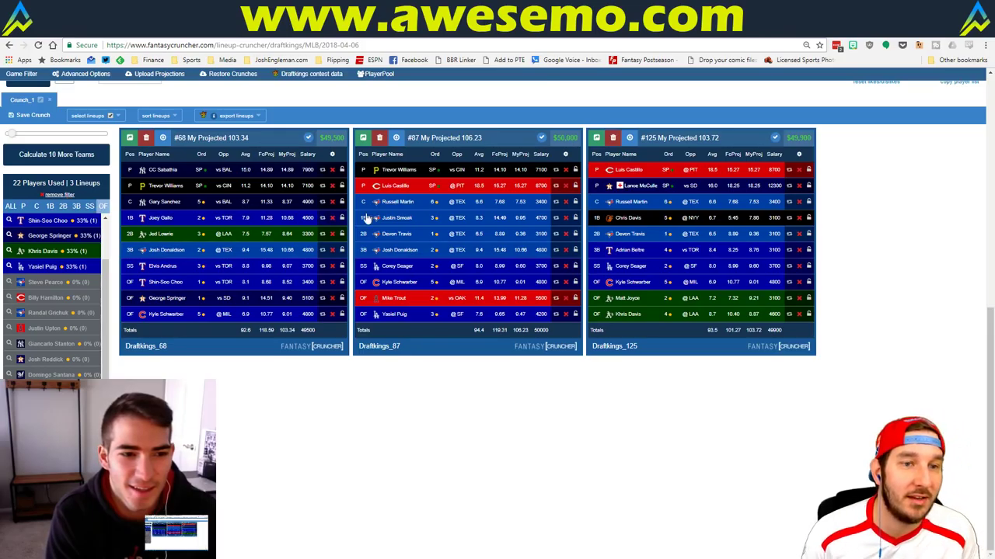
click(68, 196)
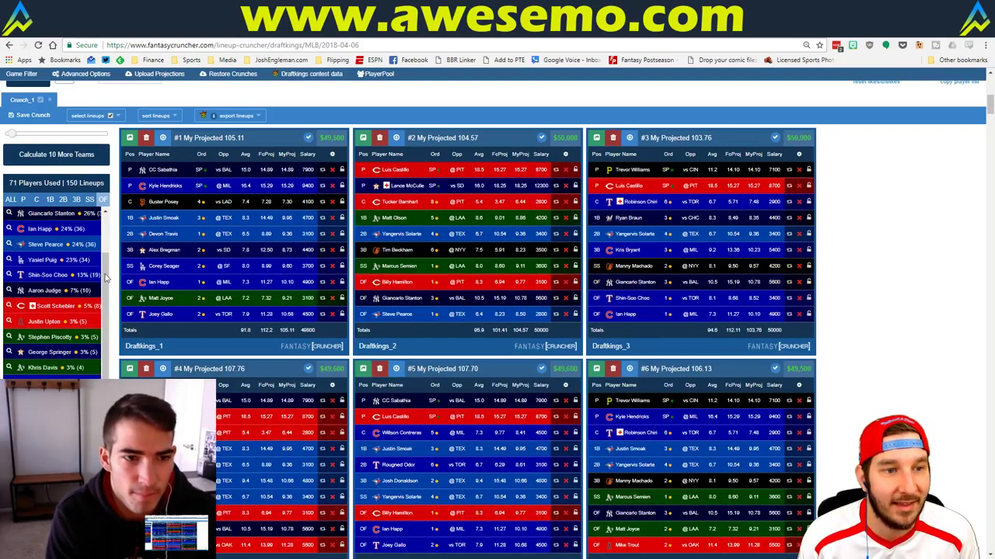
Step: Show the pitcher exposures in the DraftKings lineups, check the pitchers' projections in the spreadsheet, and return to the lineups
click(23, 199)
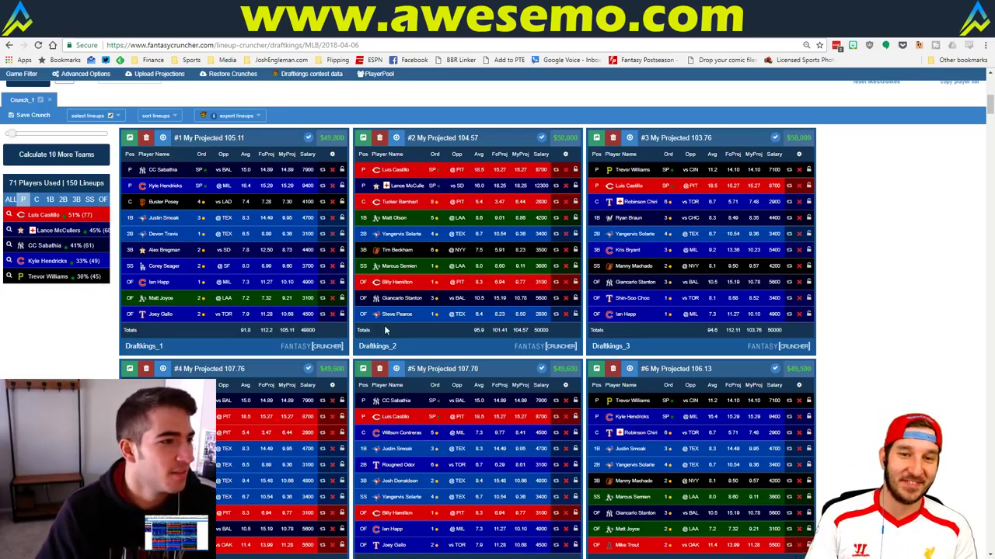
key(alt+Tab)
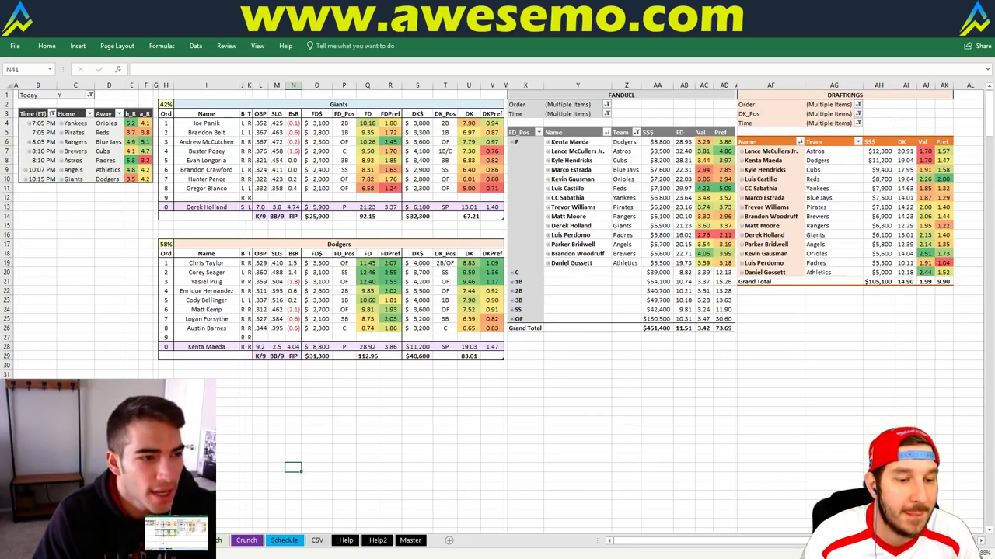
key(alt+Tab)
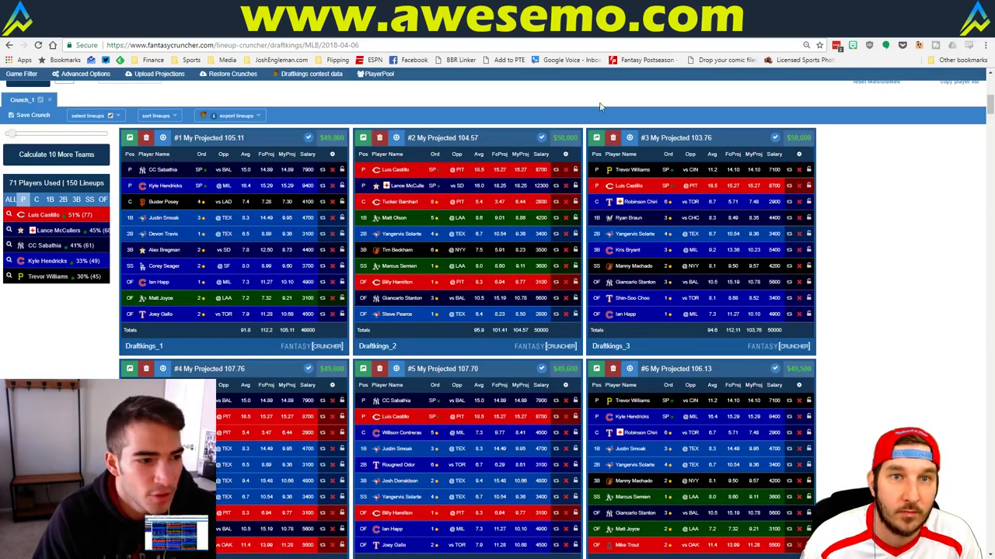
Step: Open fanduel.com/awesemo in the browser tab with the RotoGrinders weather page, temporarily disabling strict blocking for wlfanduel.adsrv.eacdn.com
key(ctrl+Tab)
click(538, 44)
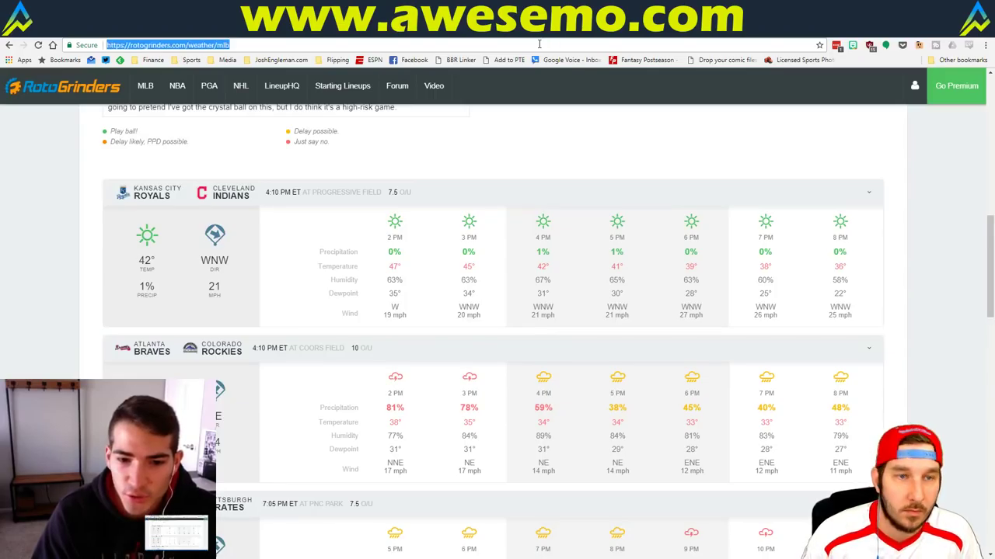
text(fanduel.com/)
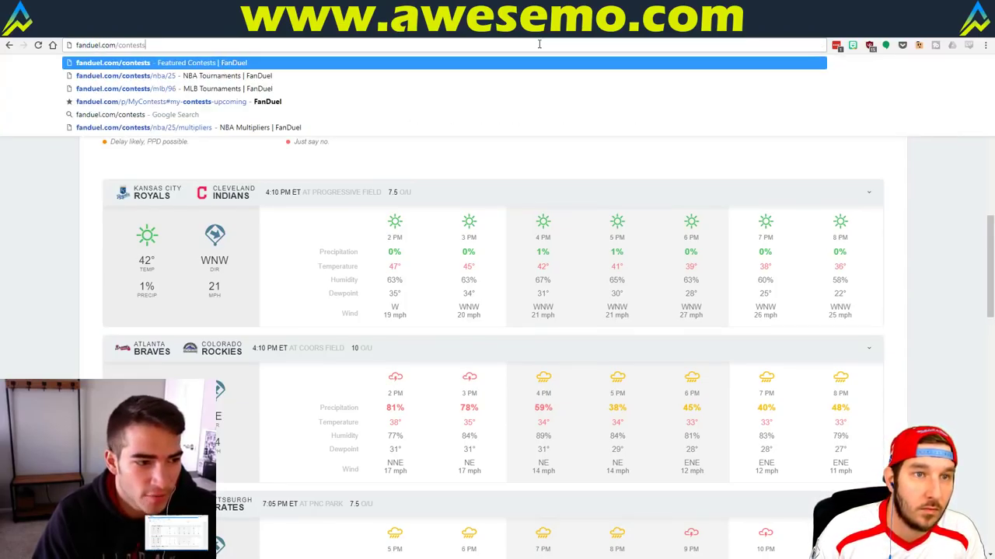
text(c)
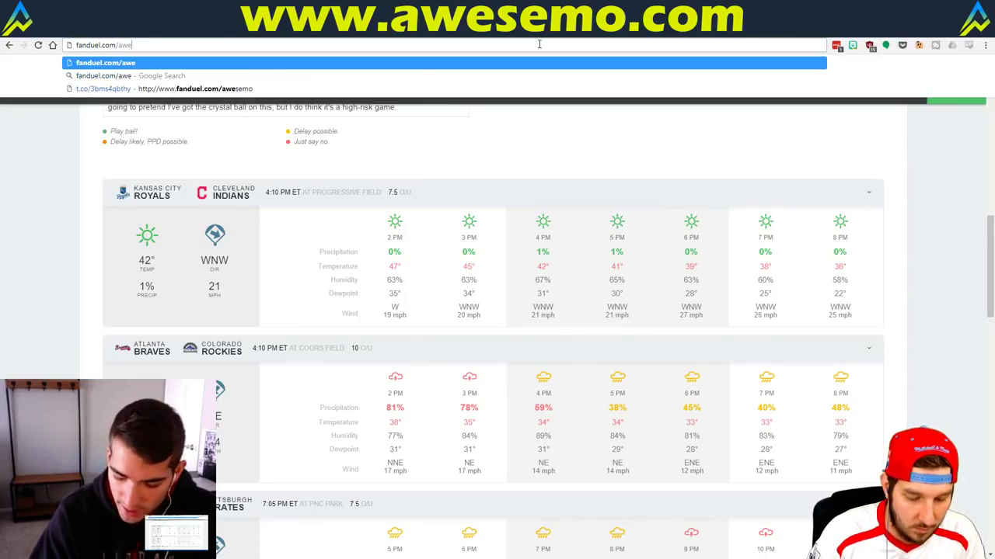
key(Return)
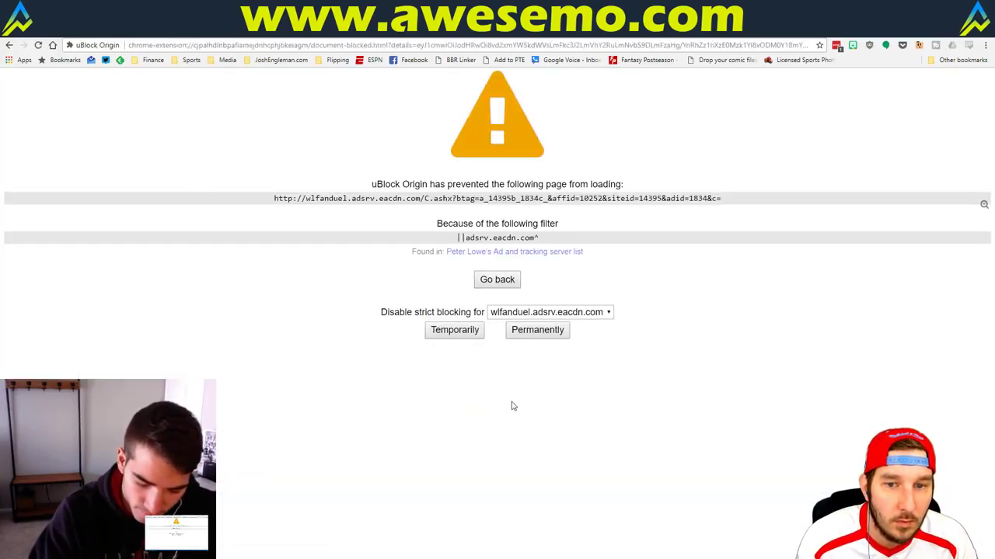
click(456, 336)
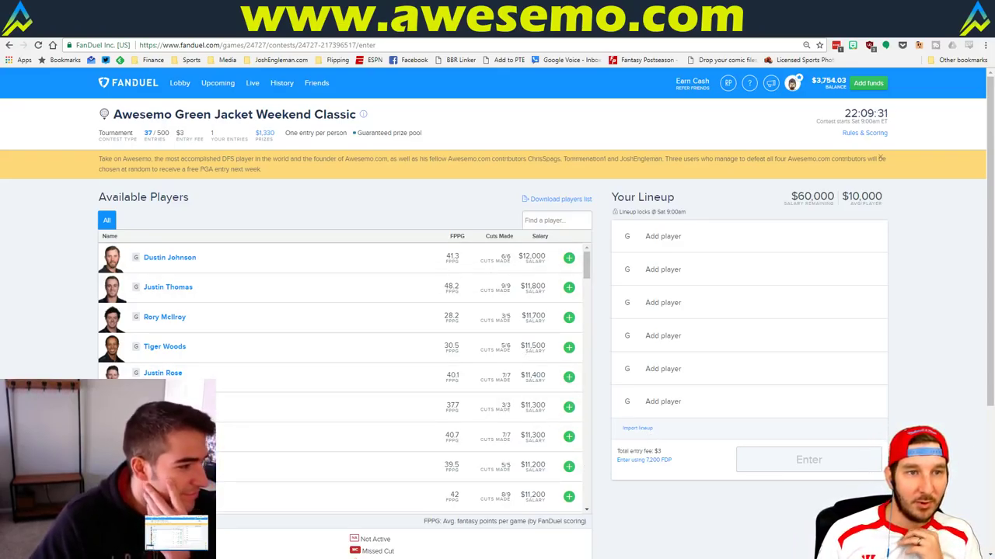
Step: Switch back to the Excel spreadsheet and select an empty cell below the Dodgers projections
key(alt+Tab)
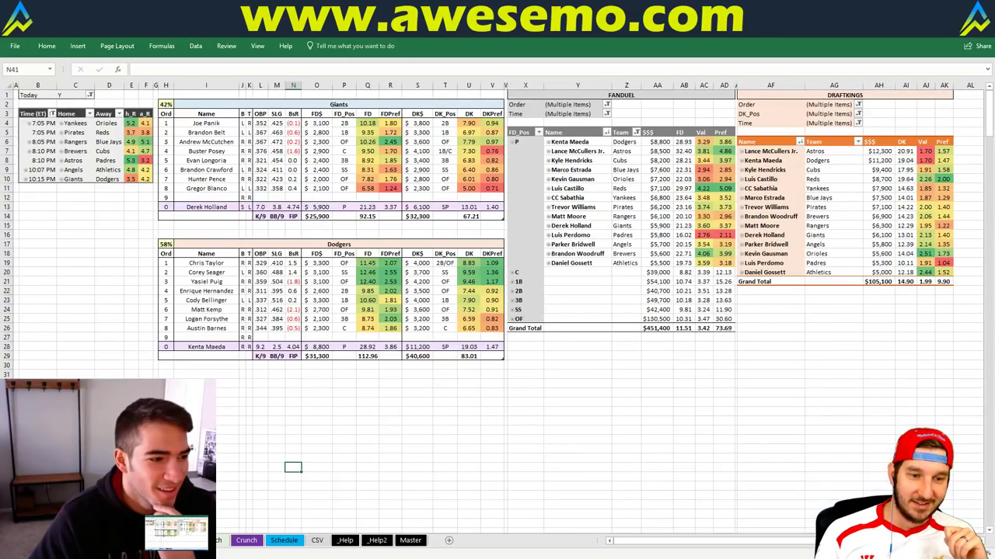
click(314, 394)
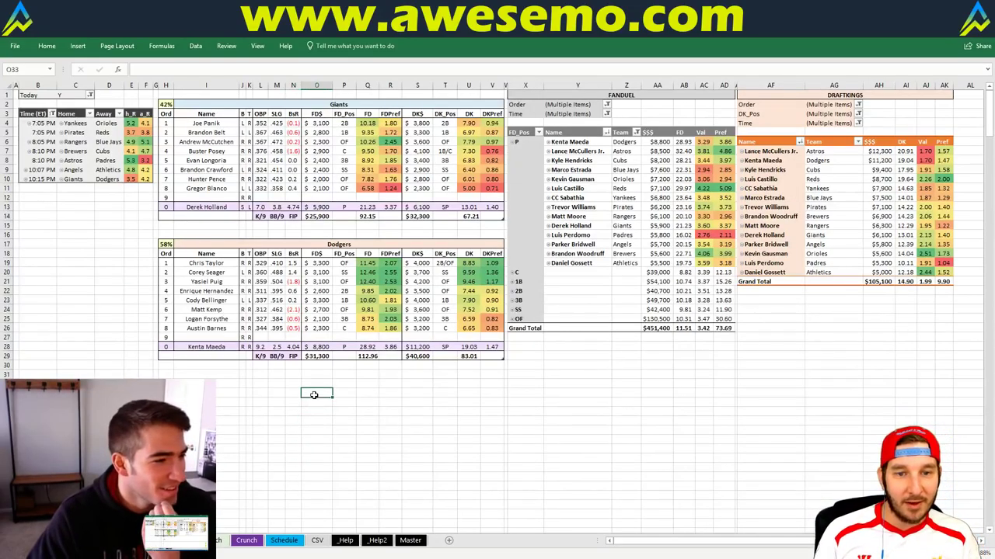